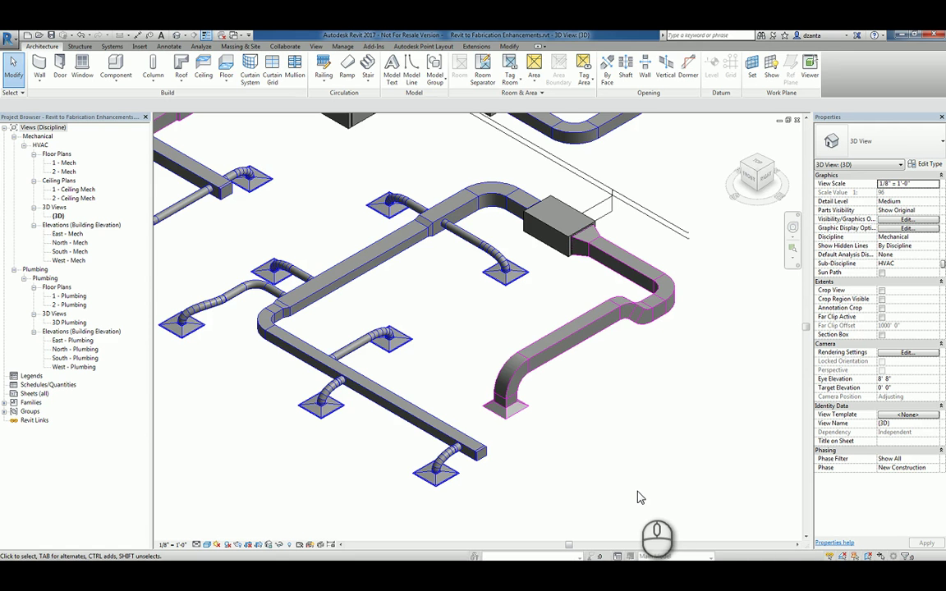
Select the whole supply duct branch and convert it to Ductwork: +2in WG fabrication parts
{"action": "left_click", "coordinate": [605, 456]}
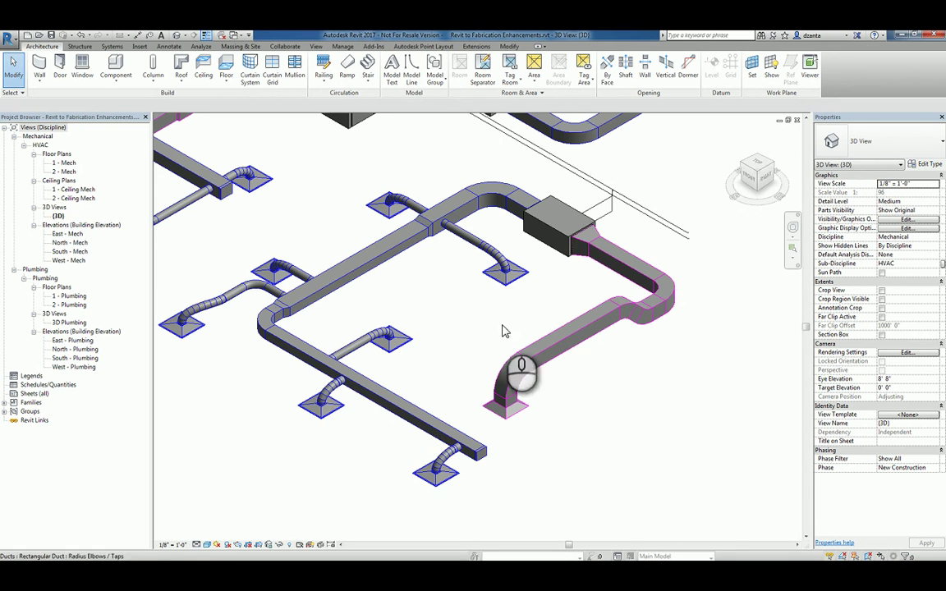
{"action": "left_click", "coordinate": [112, 46]}
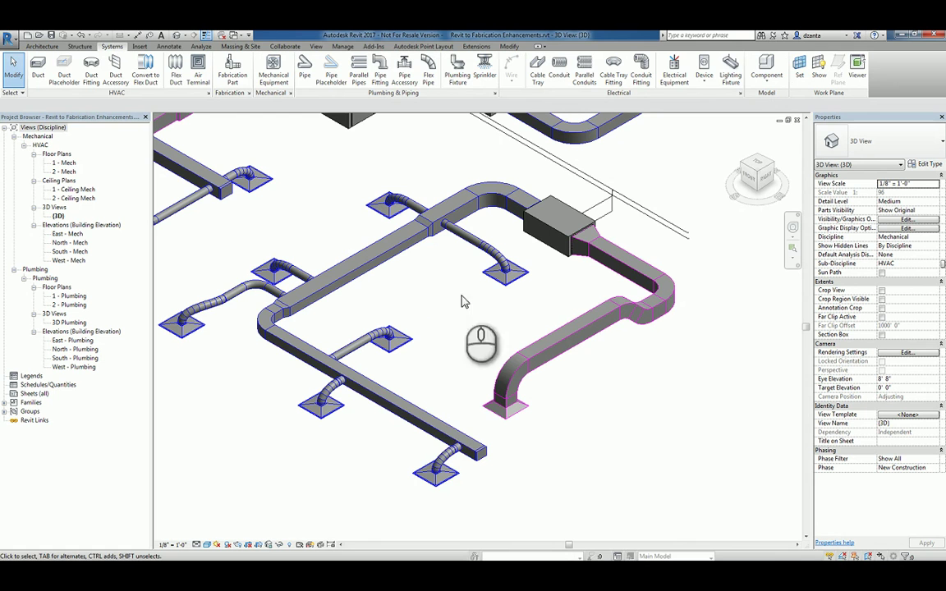
{"action": "left_click", "coordinate": [418, 415]}
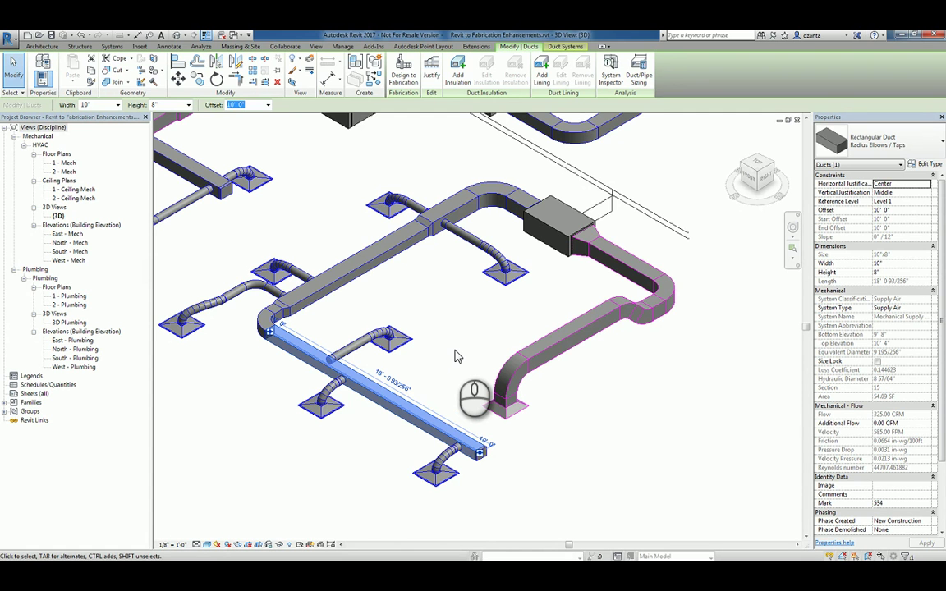
{"action": "left_click", "coordinate": [454, 363]}
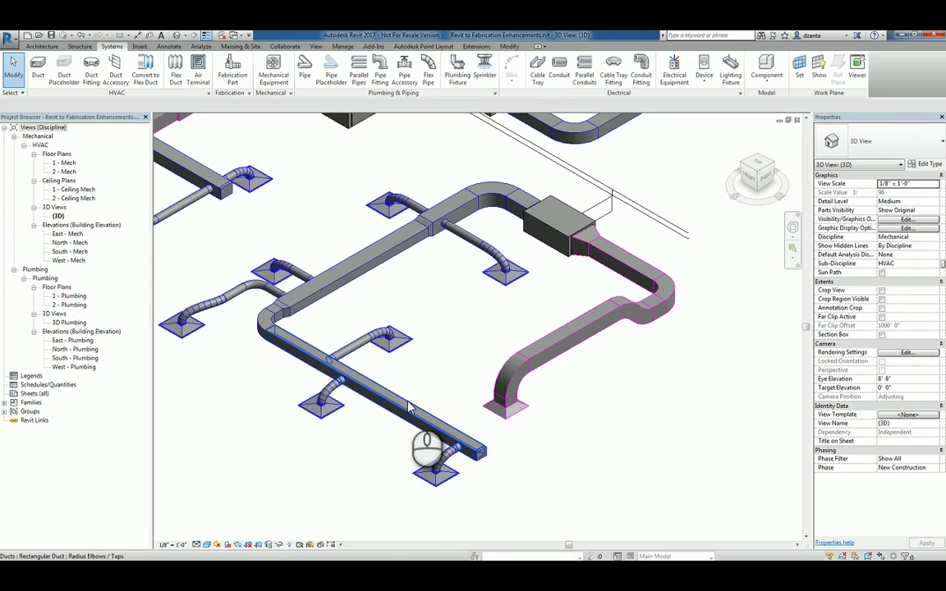
{"action": "key", "text": "Tab"}
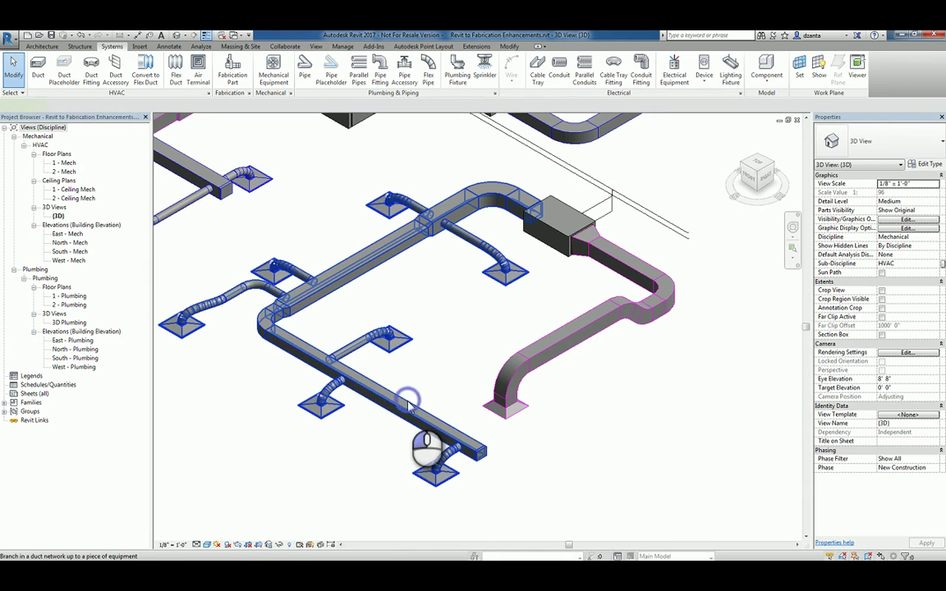
{"action": "left_click", "coordinate": [409, 408]}
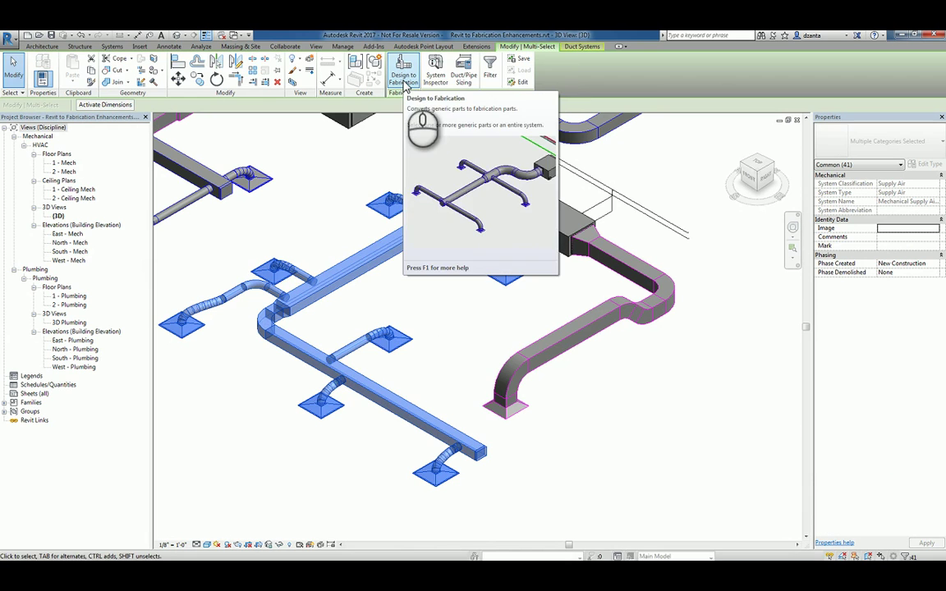
{"action": "left_click", "coordinate": [403, 82]}
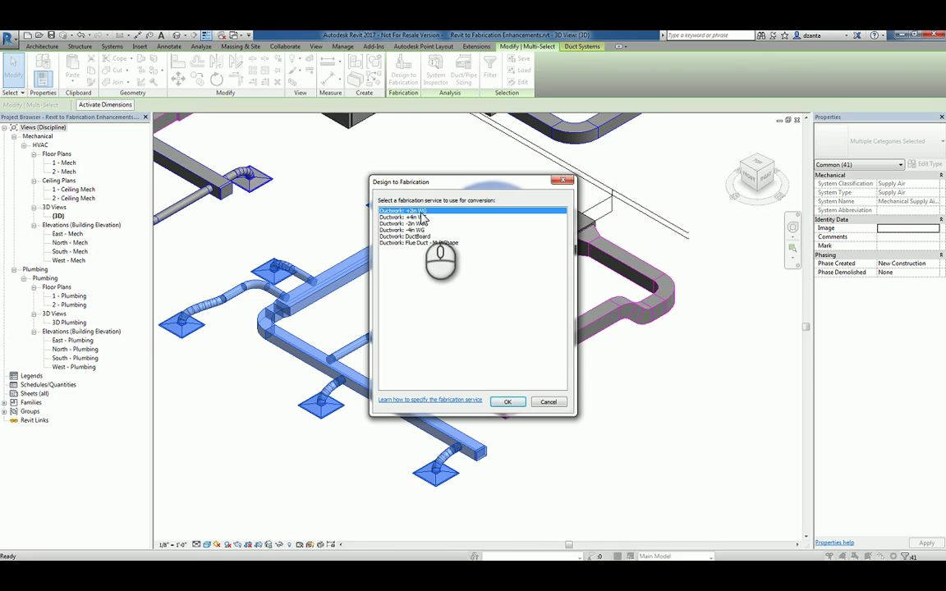
{"action": "left_click", "coordinate": [507, 401]}
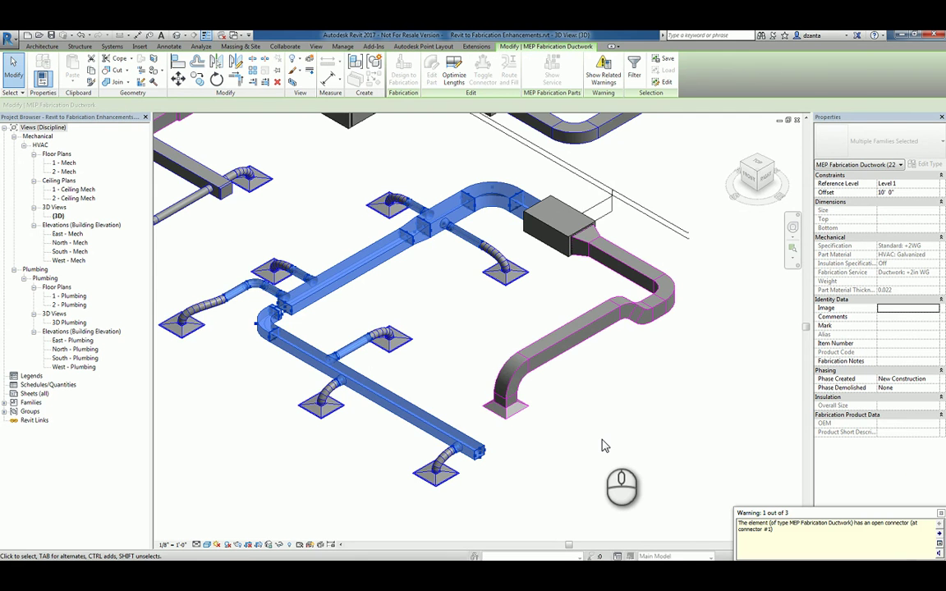
{"action": "left_click", "coordinate": [628, 481]}
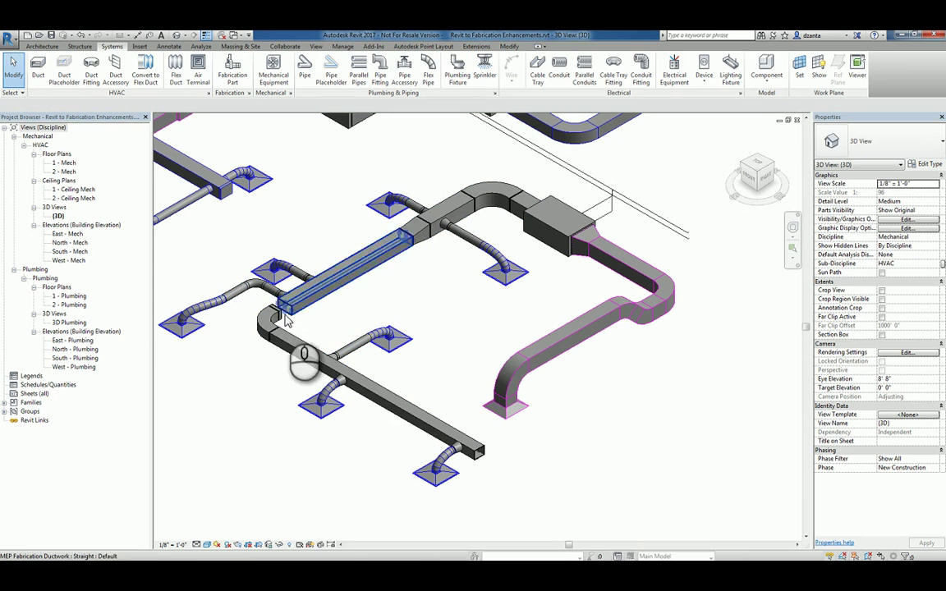
Reload the fabrication configuration from Fabrication Settings and accept the settings
{"action": "scroll", "coordinate": [282, 320], "scroll_direction": "up", "scroll_amount": 2}
{"action": "scroll", "coordinate": [288, 320], "scroll_direction": "down", "scroll_amount": 1}
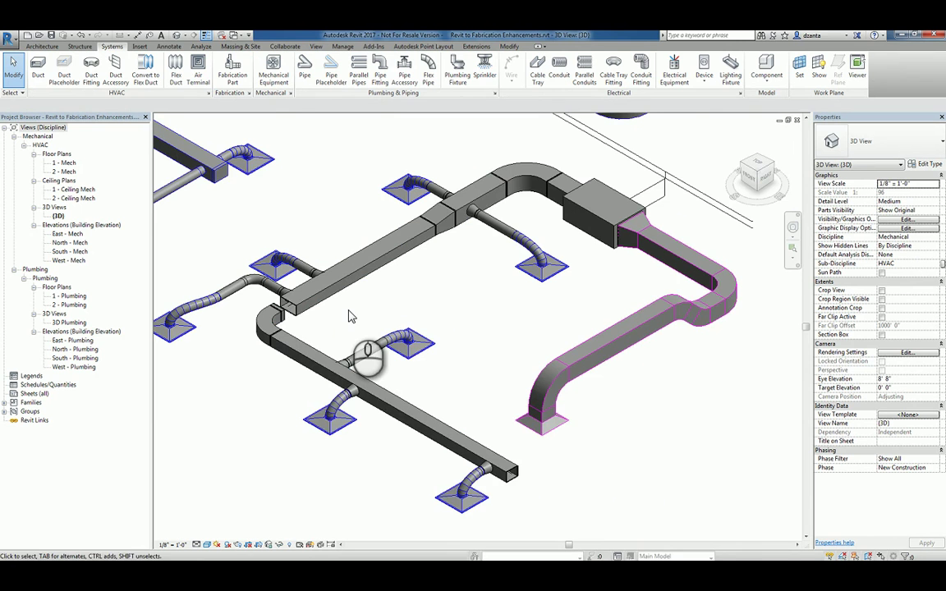
{"action": "middle_click_drag", "start_coordinate": [391, 312], "coordinate": [415, 329]}
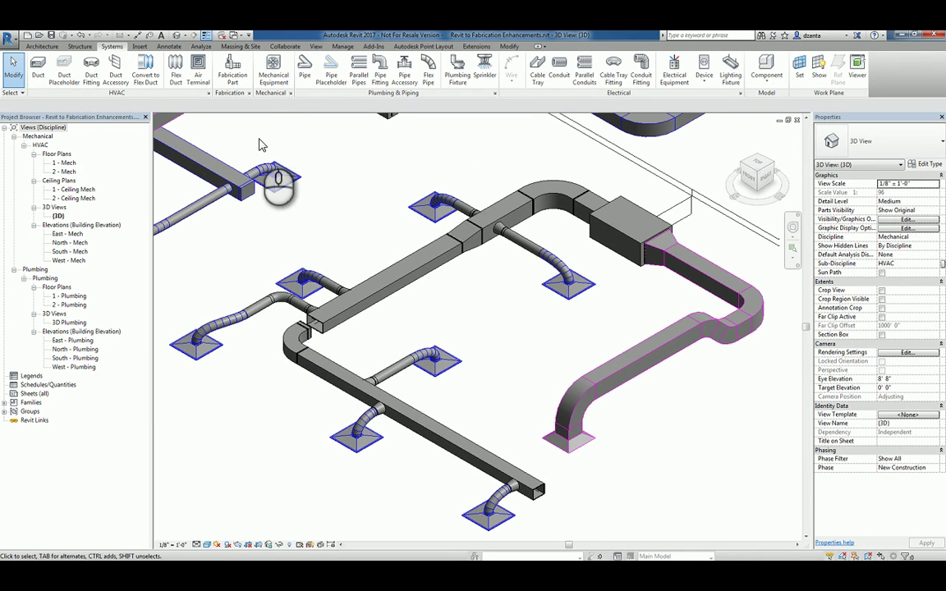
{"action": "left_click", "coordinate": [114, 51]}
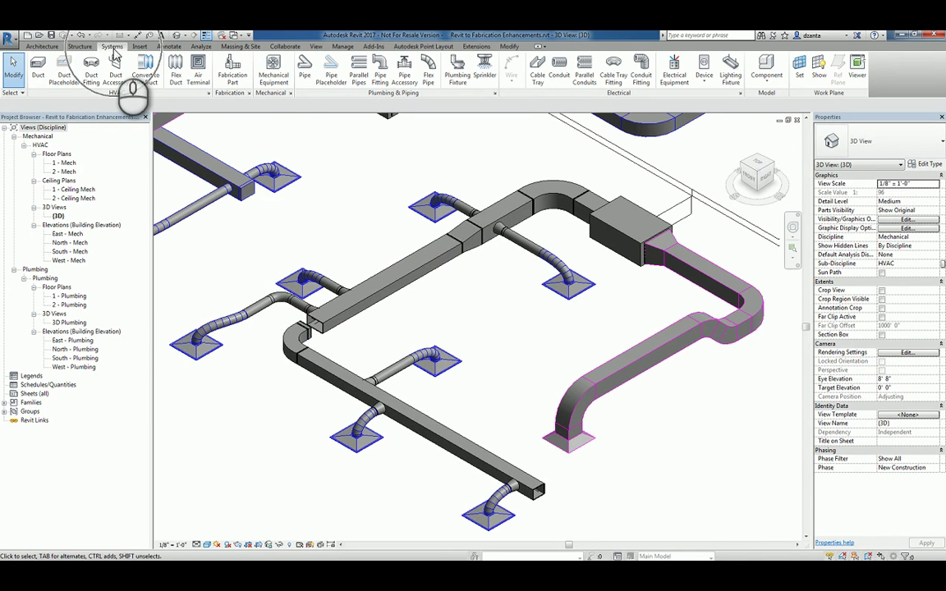
{"action": "left_click", "coordinate": [230, 96]}
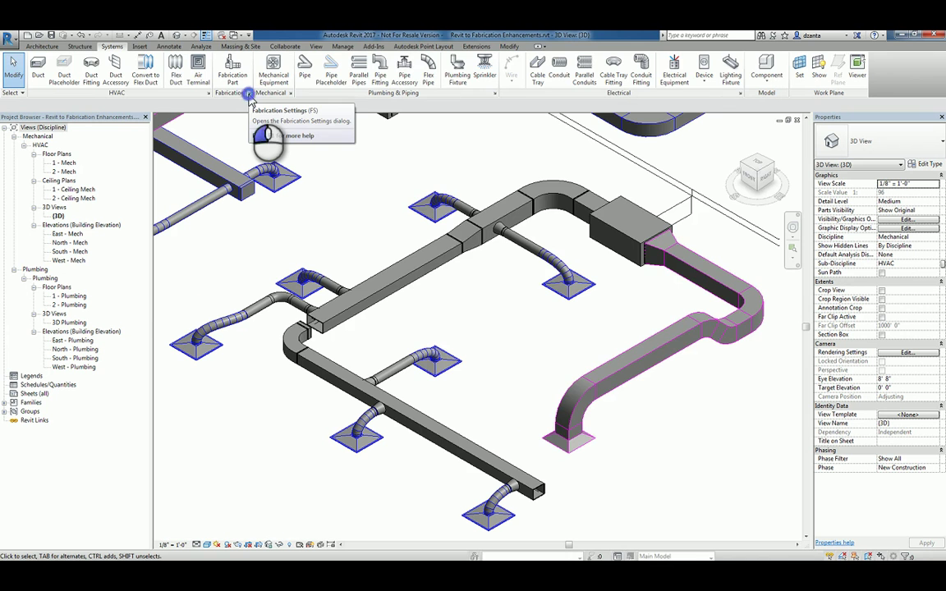
{"action": "left_click", "coordinate": [250, 95]}
{"action": "left_click_drag", "start_coordinate": [500, 183], "coordinate": [400, 173]}
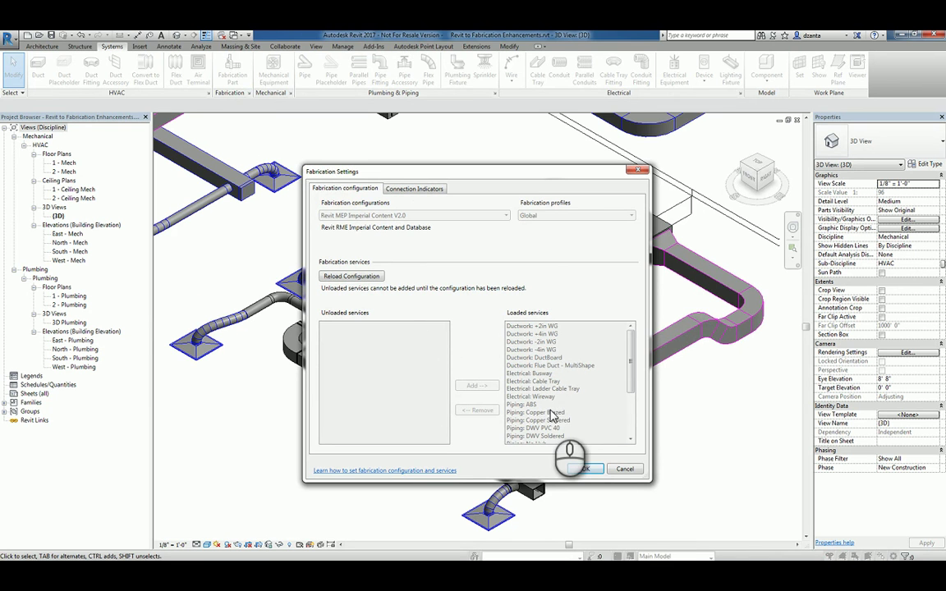
{"action": "left_click", "coordinate": [359, 279]}
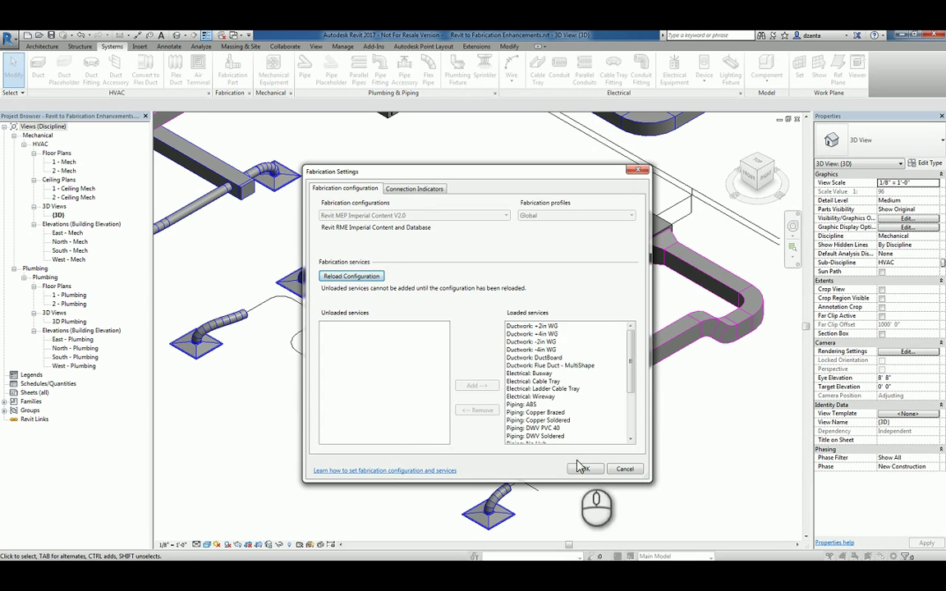
{"action": "left_click", "coordinate": [585, 469]}
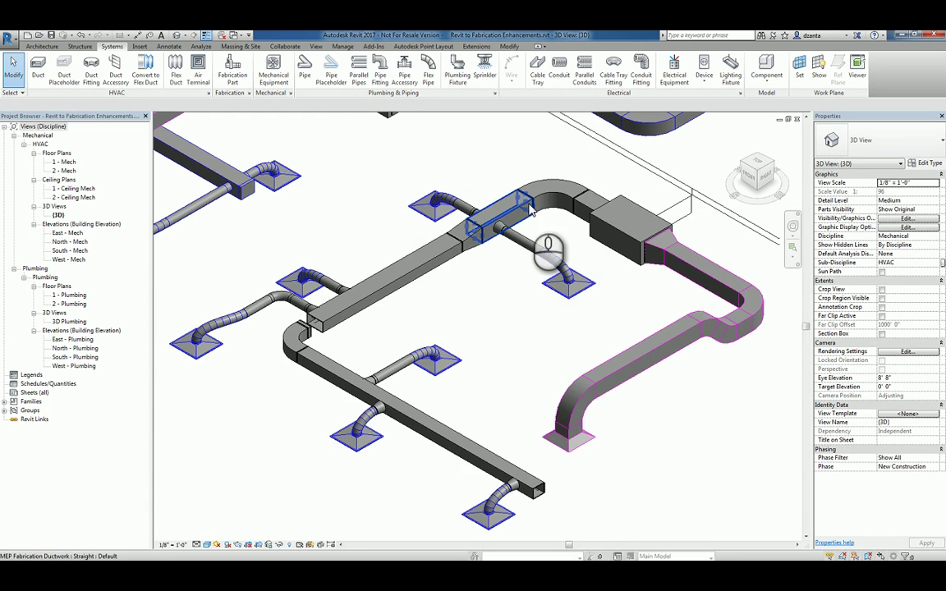
Bring up the MEP Fabrication Parts palette
{"action": "left_click", "coordinate": [483, 215]}
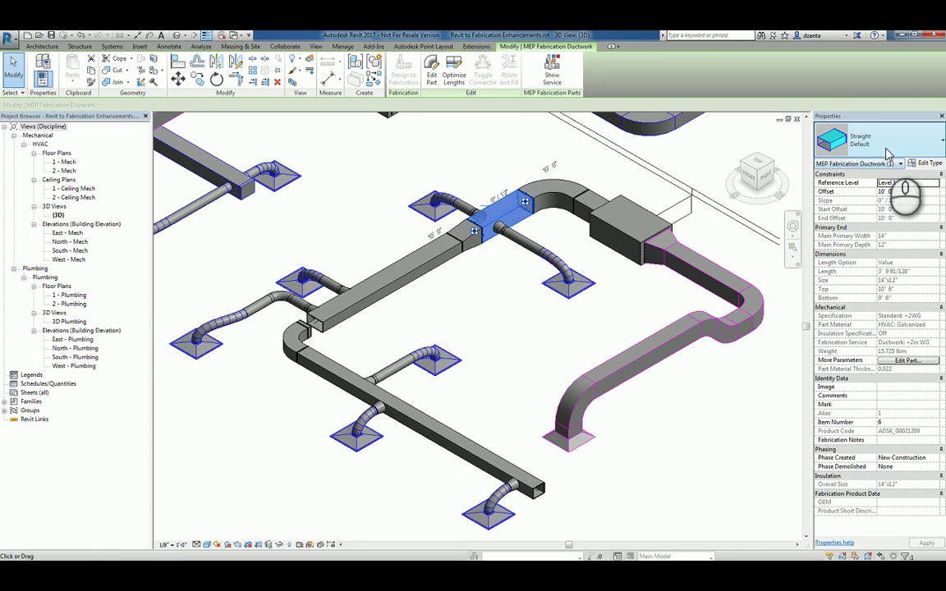
{"action": "left_click", "coordinate": [450, 154]}
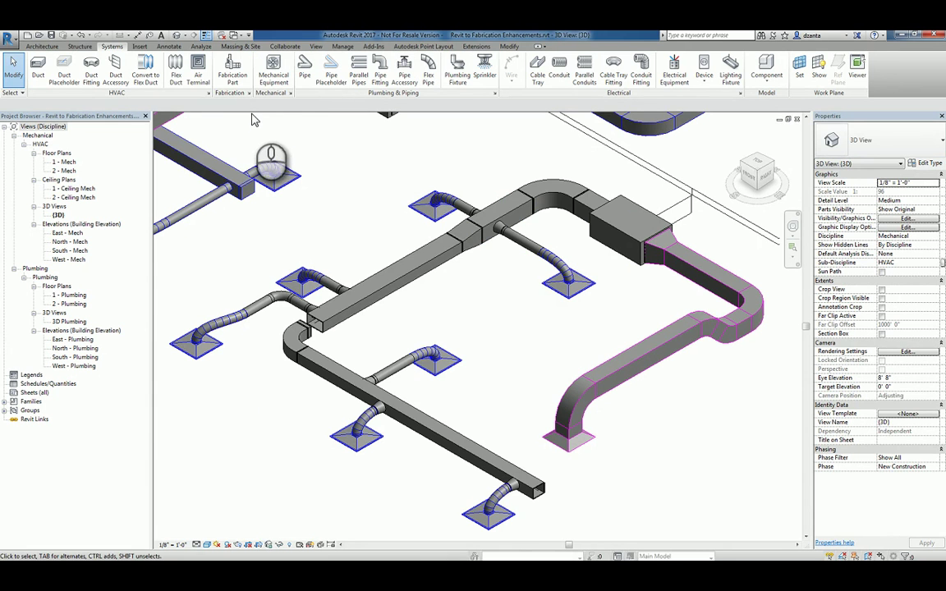
{"action": "left_click", "coordinate": [236, 74]}
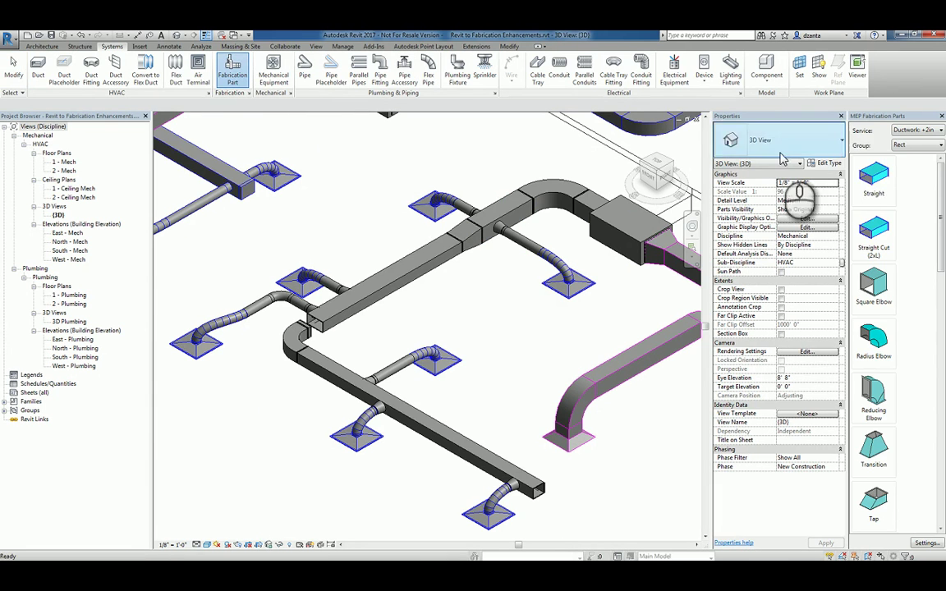
{"action": "left_click", "coordinate": [900, 145]}
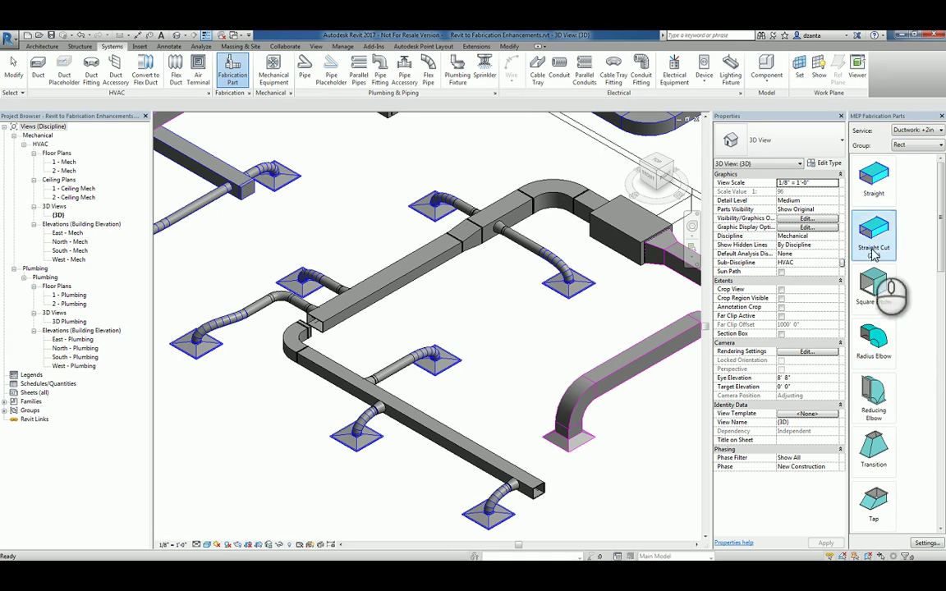
Split the long upper straight duct into shorter lengths with Optimize Lengths
{"action": "left_click", "coordinate": [456, 306]}
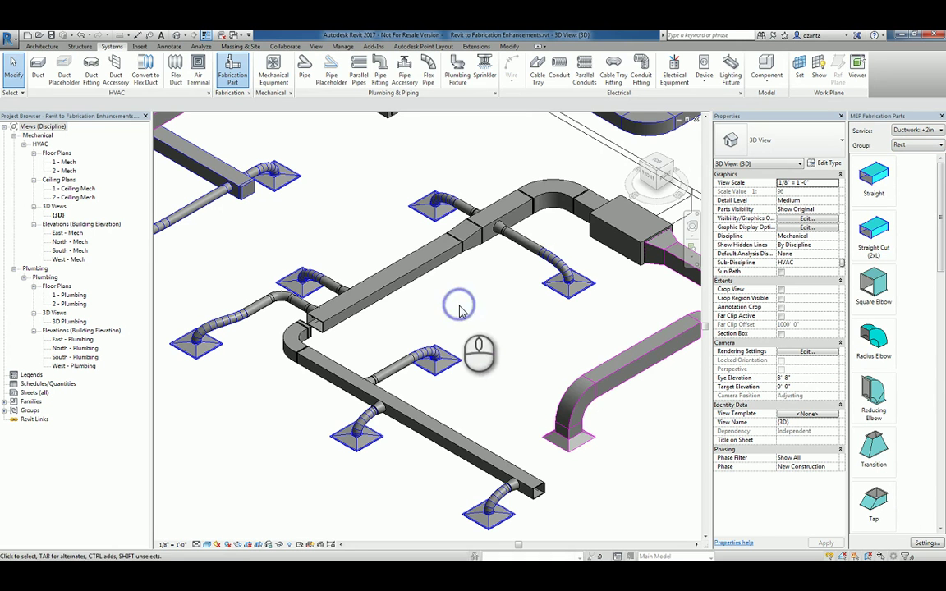
{"action": "left_click", "coordinate": [420, 265]}
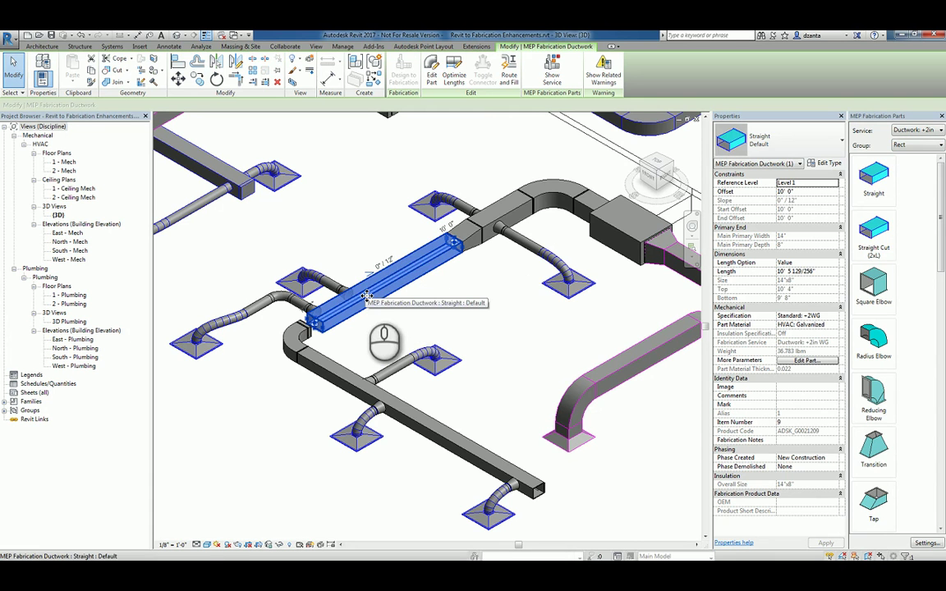
{"action": "left_click", "coordinate": [454, 72]}
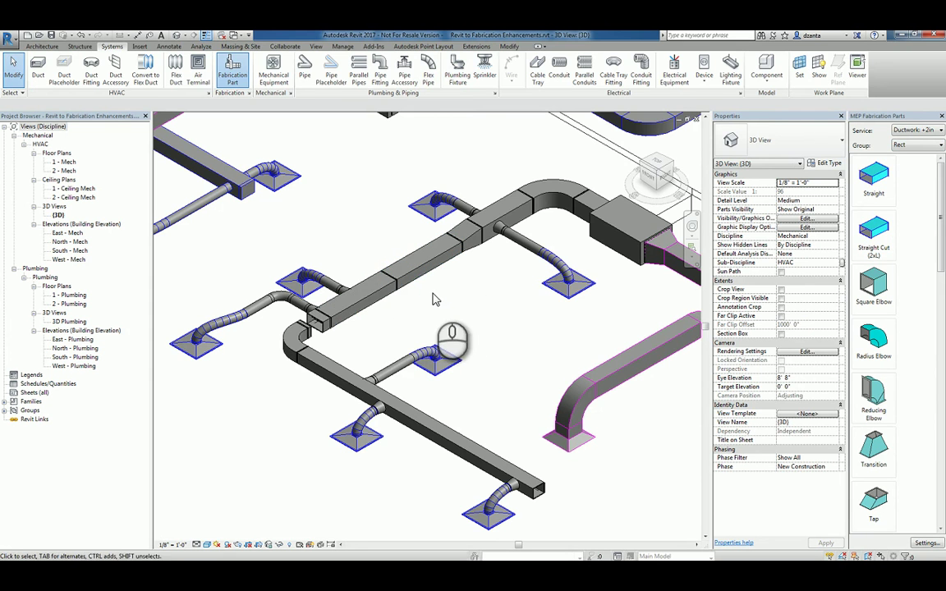
{"action": "left_click", "coordinate": [353, 380]}
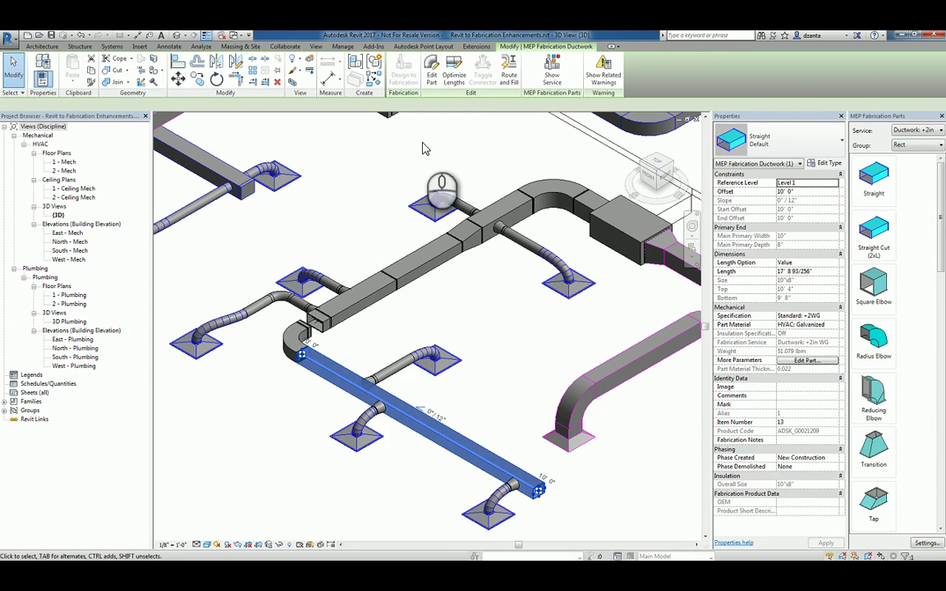
{"action": "left_click", "coordinate": [460, 316]}
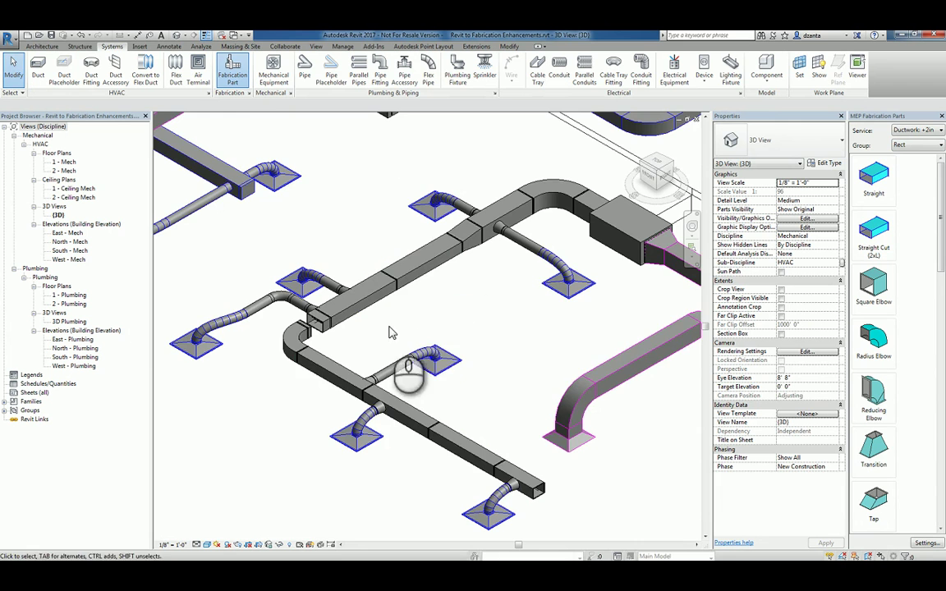
Place a short straight fabrication piece at the duct end
{"action": "scroll", "coordinate": [300, 323], "scroll_direction": "up", "scroll_amount": 5}
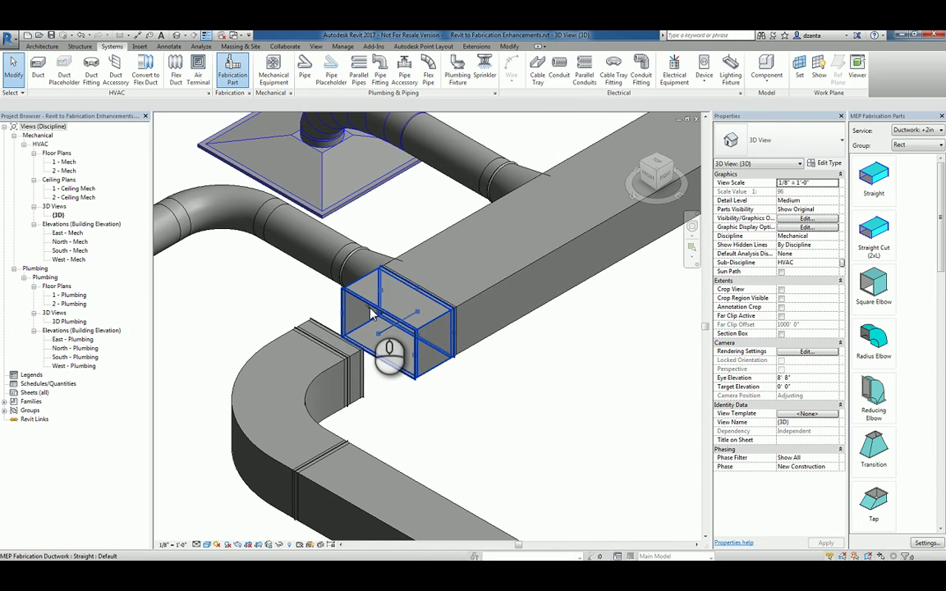
{"action": "left_click", "coordinate": [372, 314]}
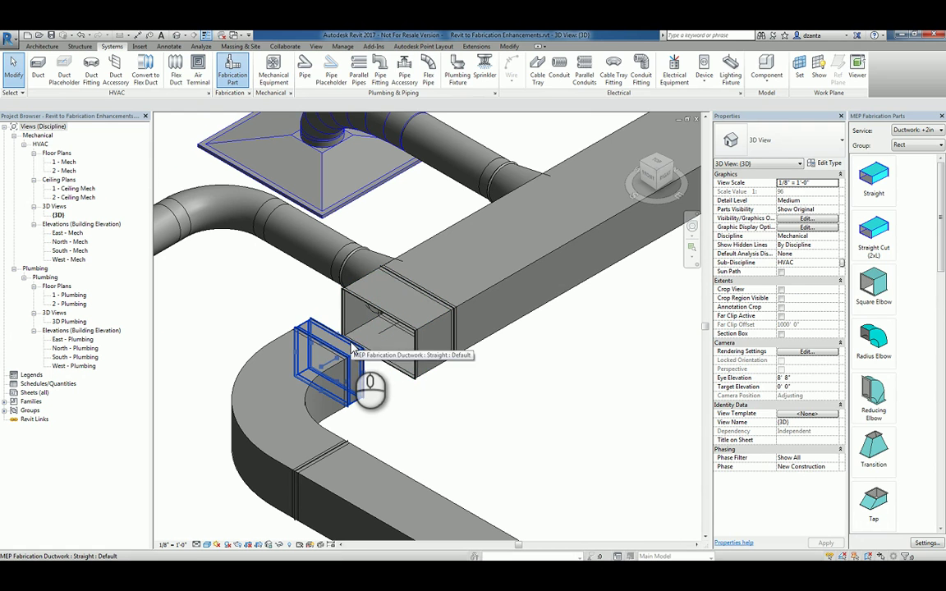
{"action": "left_click", "coordinate": [354, 352]}
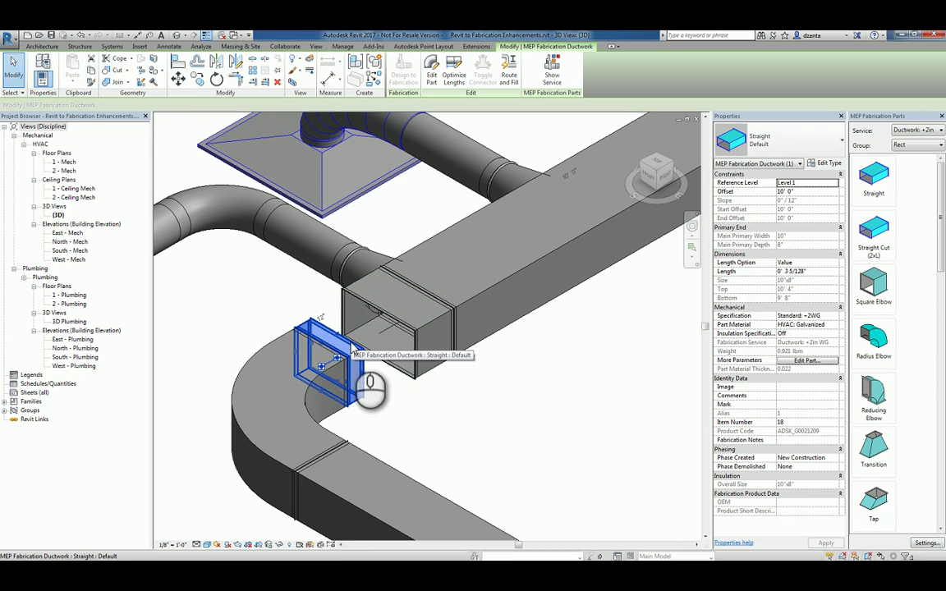
Route and fill from the open duct end, finishing with Solution 1 of 1
{"action": "left_click", "coordinate": [510, 78]}
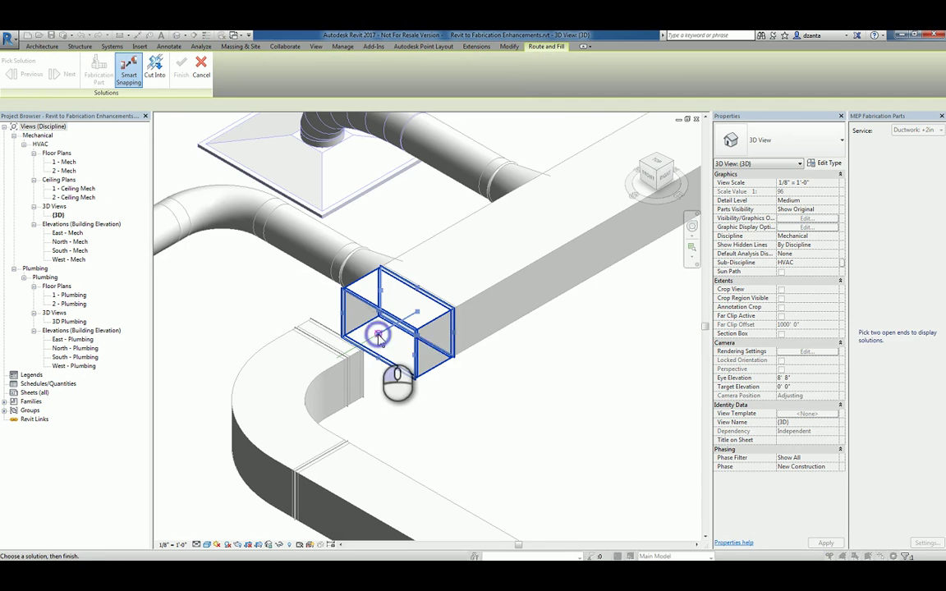
{"action": "left_click", "coordinate": [374, 332]}
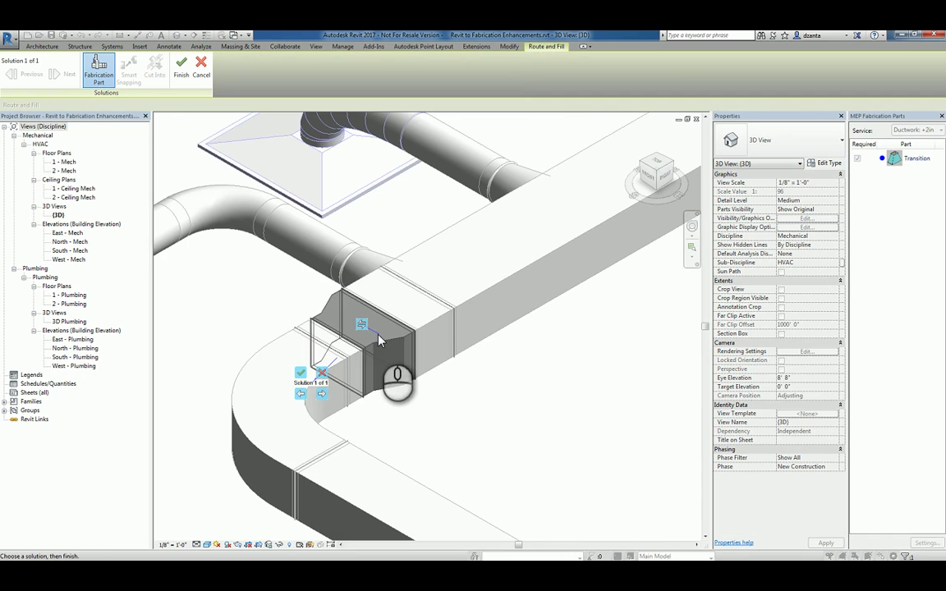
{"action": "left_click", "coordinate": [300, 376]}
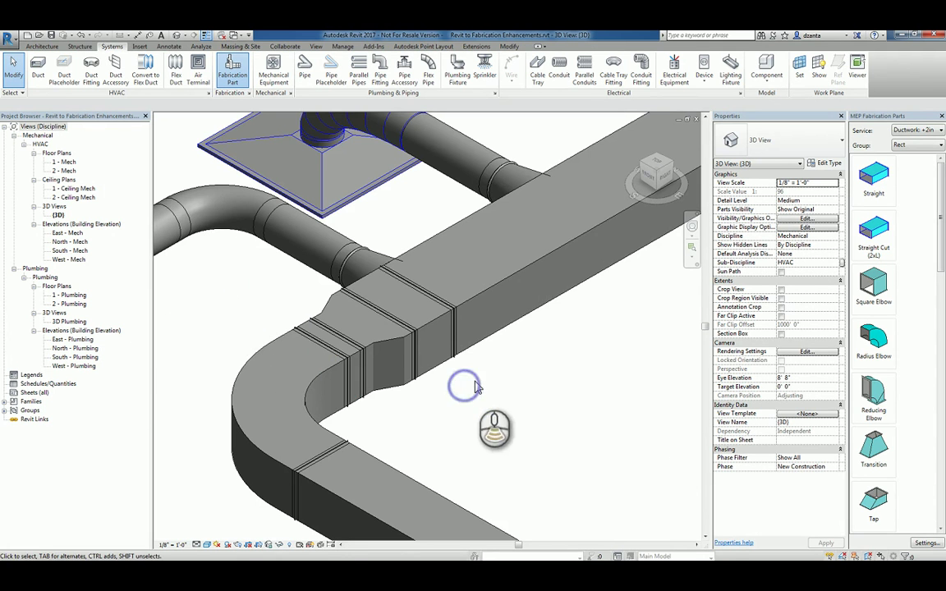
{"action": "scroll", "coordinate": [465, 388], "scroll_direction": "down", "scroll_amount": 4}
{"action": "middle_click_drag", "start_coordinate": [465, 388], "coordinate": [411, 354]}
{"action": "scroll", "coordinate": [377, 384], "scroll_direction": "up", "scroll_amount": 2}
{"action": "scroll", "coordinate": [377, 384], "scroll_direction": "down", "scroll_amount": 2}
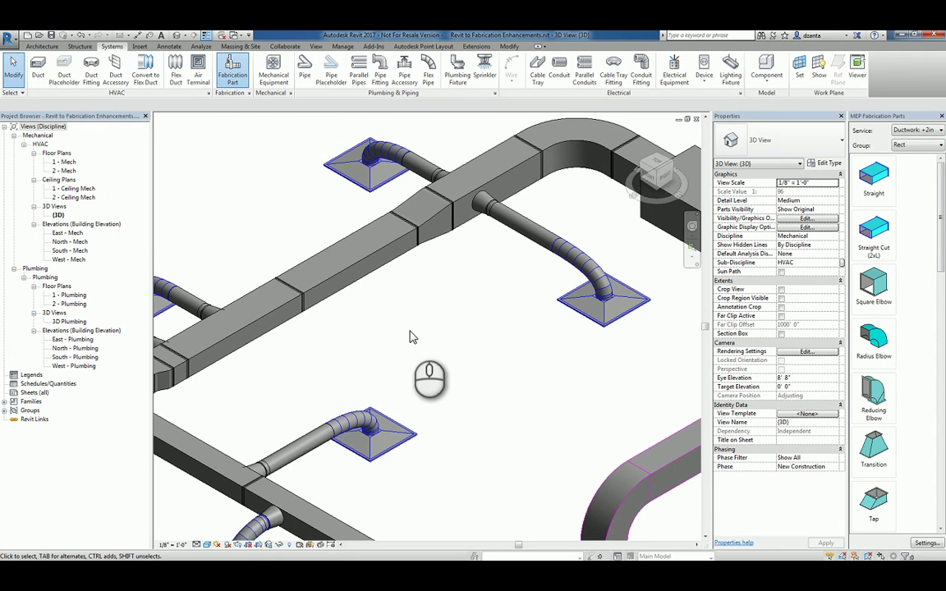
Place a copy of the straight duct beside the run using Create Similar (CS)
{"action": "left_click", "coordinate": [373, 261]}
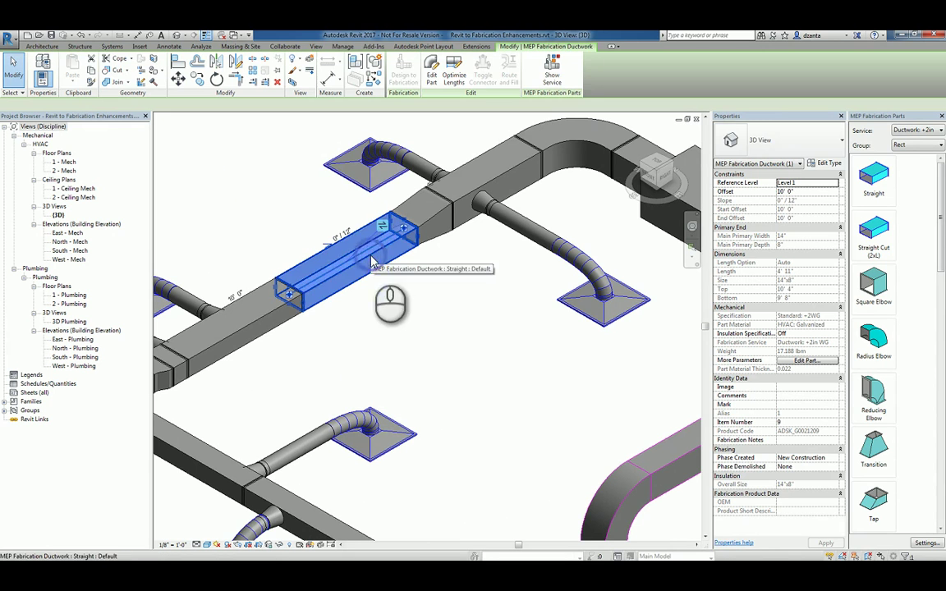
{"action": "key", "text": "c"}
{"action": "key", "text": "s"}
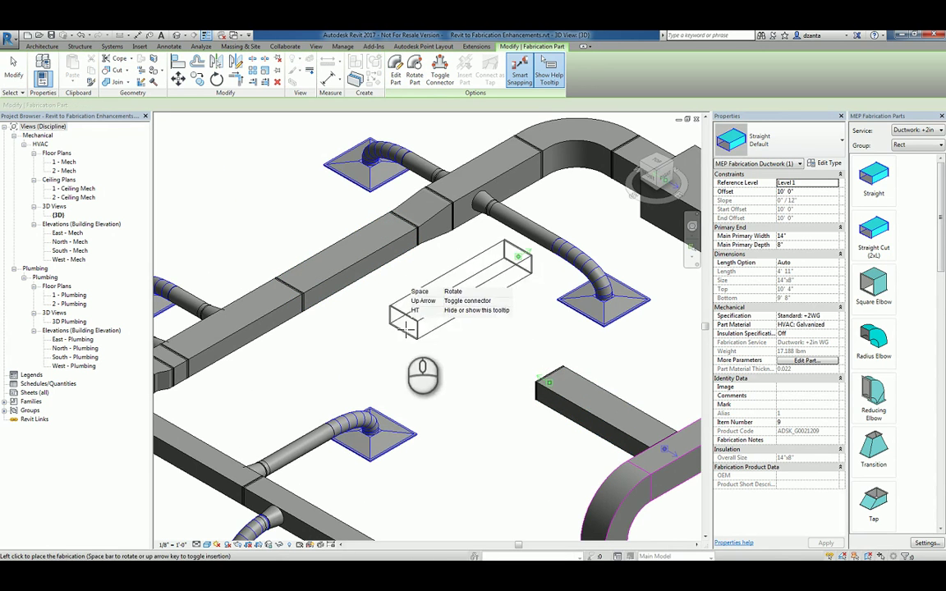
{"action": "left_click", "coordinate": [278, 387]}
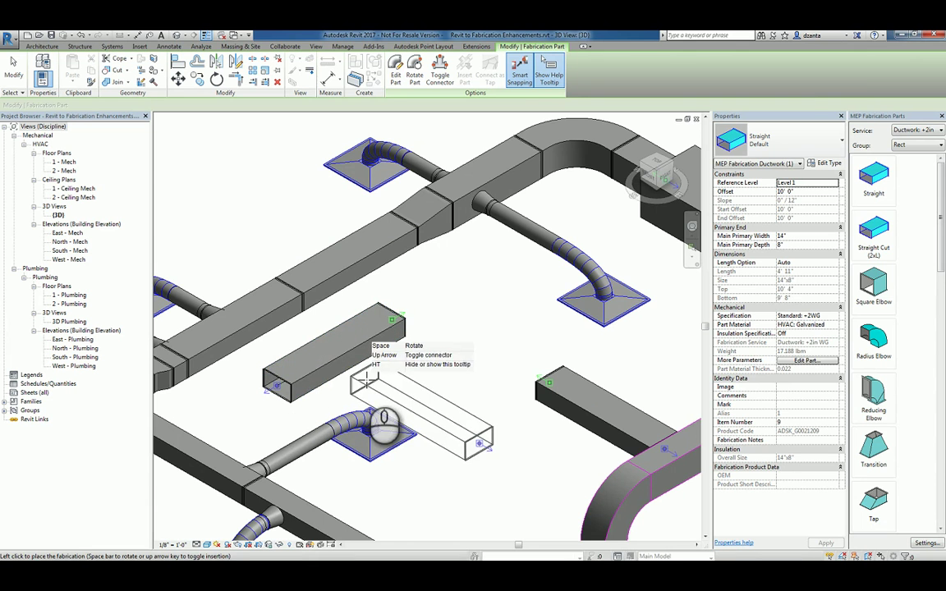
{"action": "key", "text": "Escape"}
{"action": "key", "text": "Escape"}
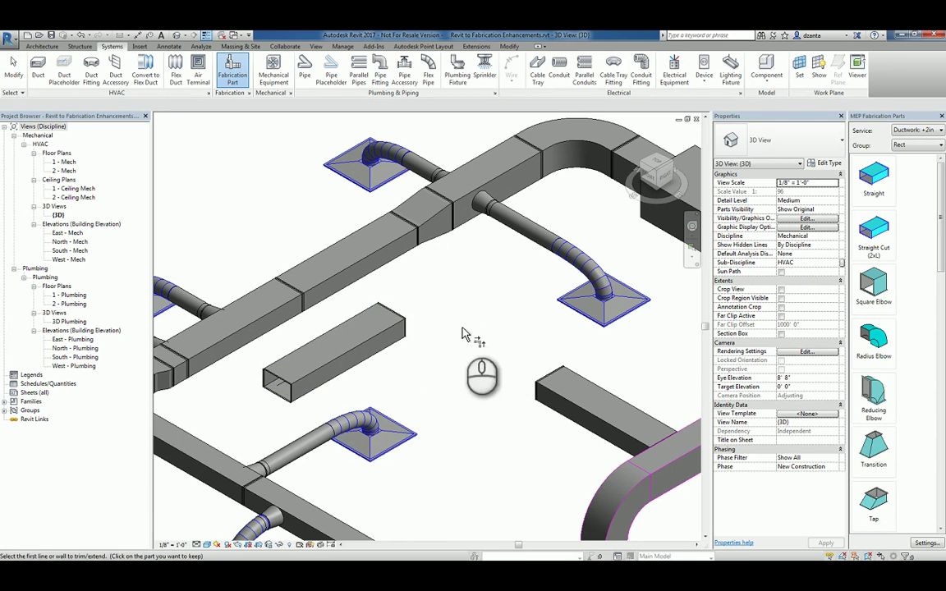
Join the new duct and the neighbouring duct with a corner elbow via Trim/Extend to Corner
{"action": "left_click", "coordinate": [386, 344]}
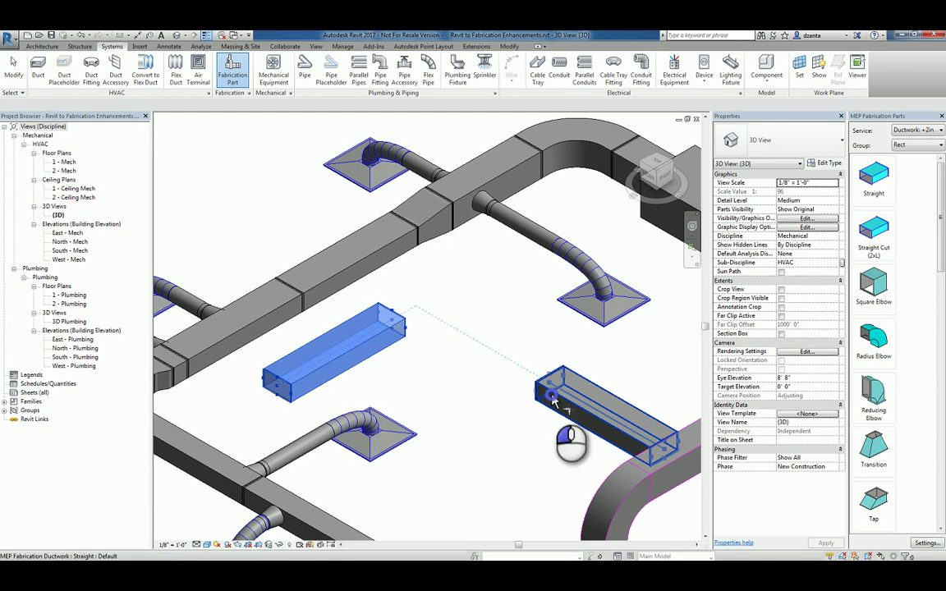
{"action": "left_click", "coordinate": [549, 400]}
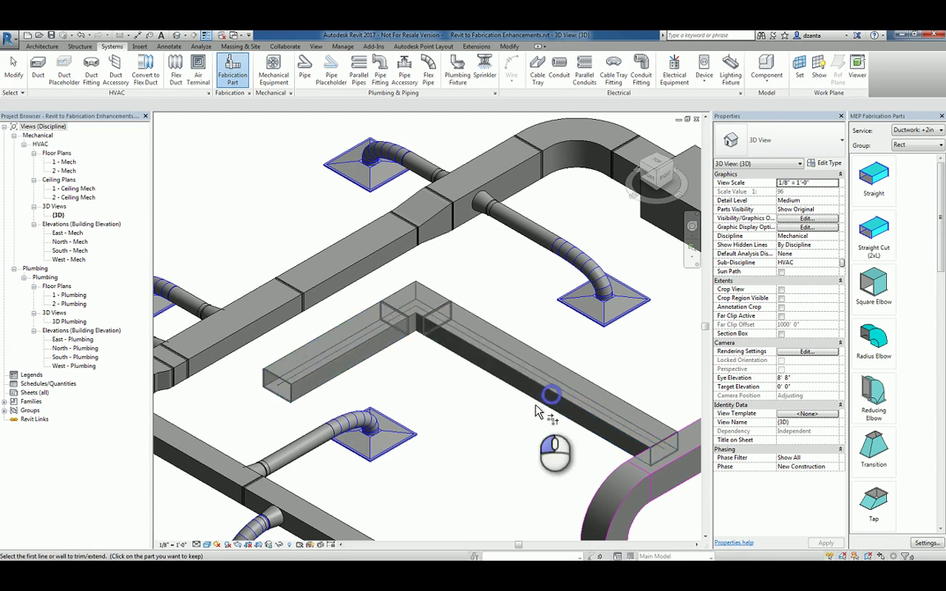
{"action": "left_click", "coordinate": [419, 311]}
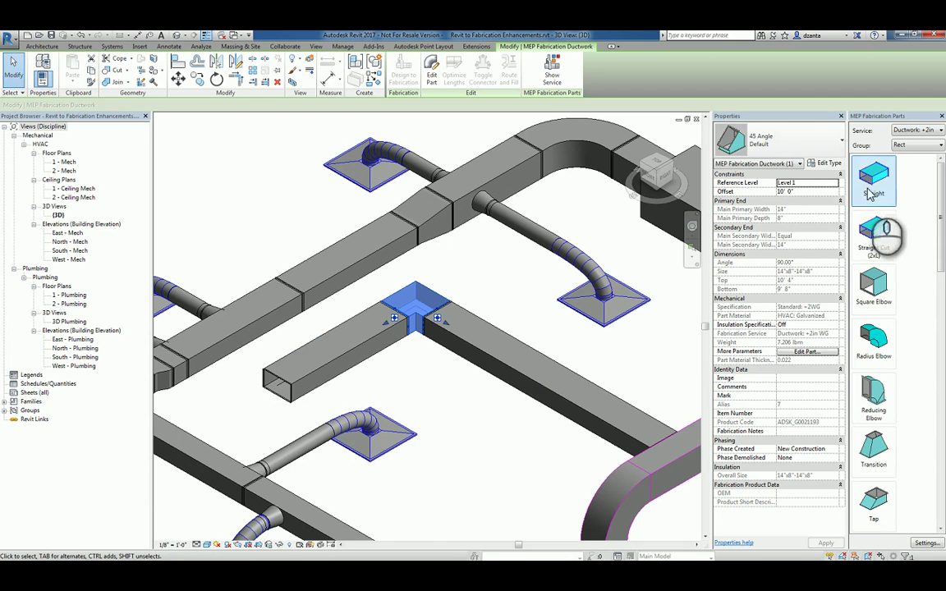
{"action": "left_click", "coordinate": [448, 399]}
{"action": "left_click", "coordinate": [458, 350]}
{"action": "left_click", "coordinate": [361, 338], "text": "ctrl"}
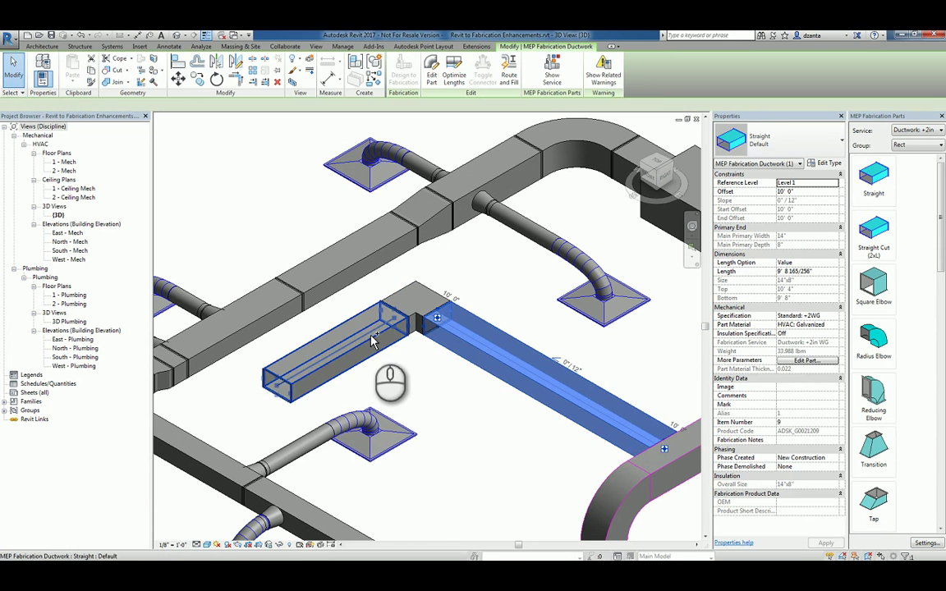
{"action": "left_click", "coordinate": [481, 400]}
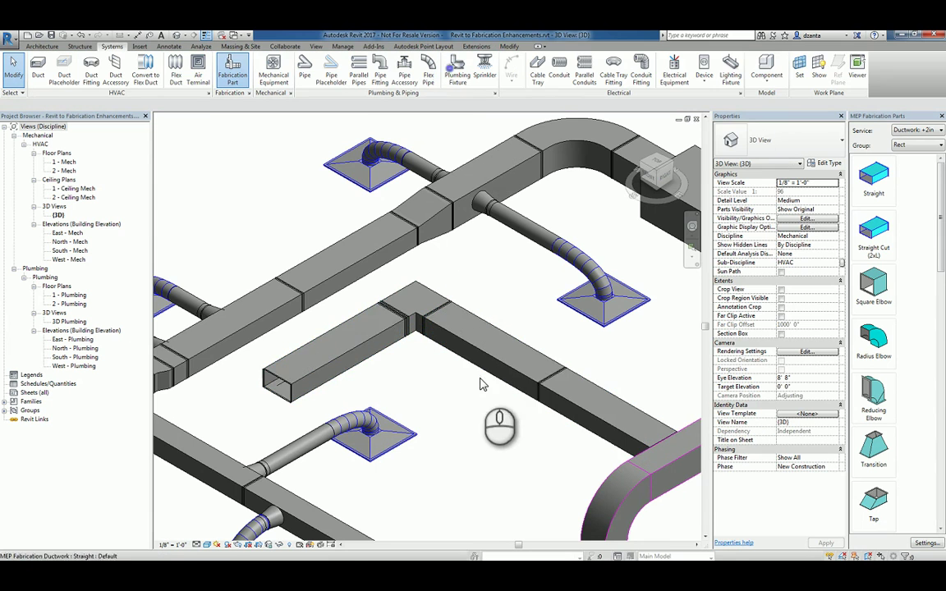
Close the 3D view and then the 1 - Mech floor plan view
{"action": "middle_click_drag", "start_coordinate": [481, 402], "coordinate": [480, 436], "text": "shift"}
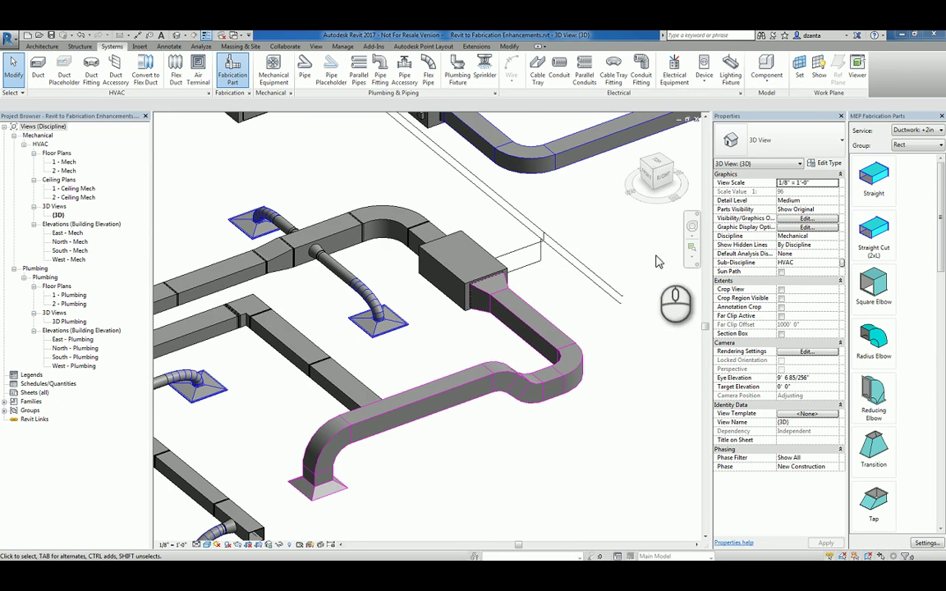
{"action": "left_click", "coordinate": [696, 121]}
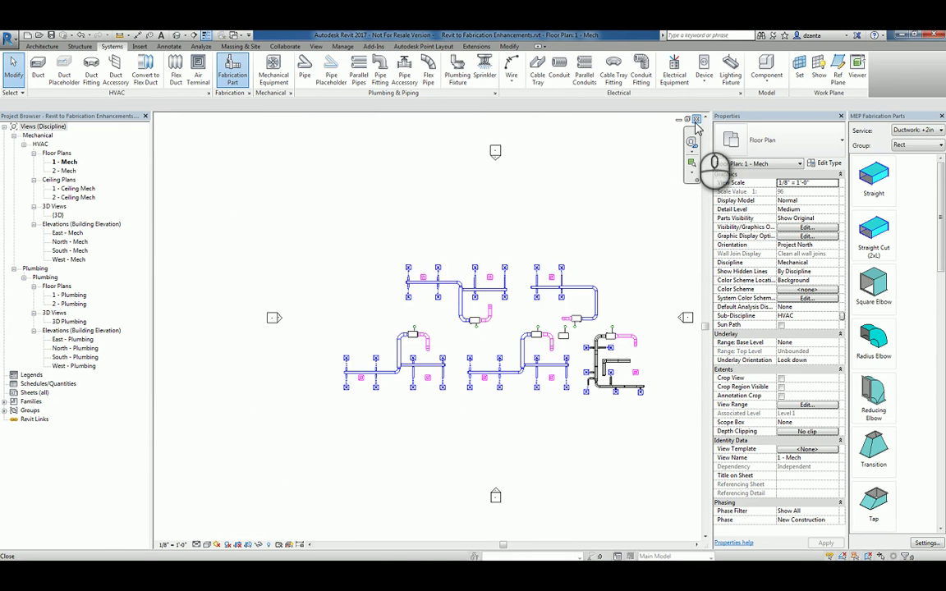
{"action": "left_click", "coordinate": [696, 121]}
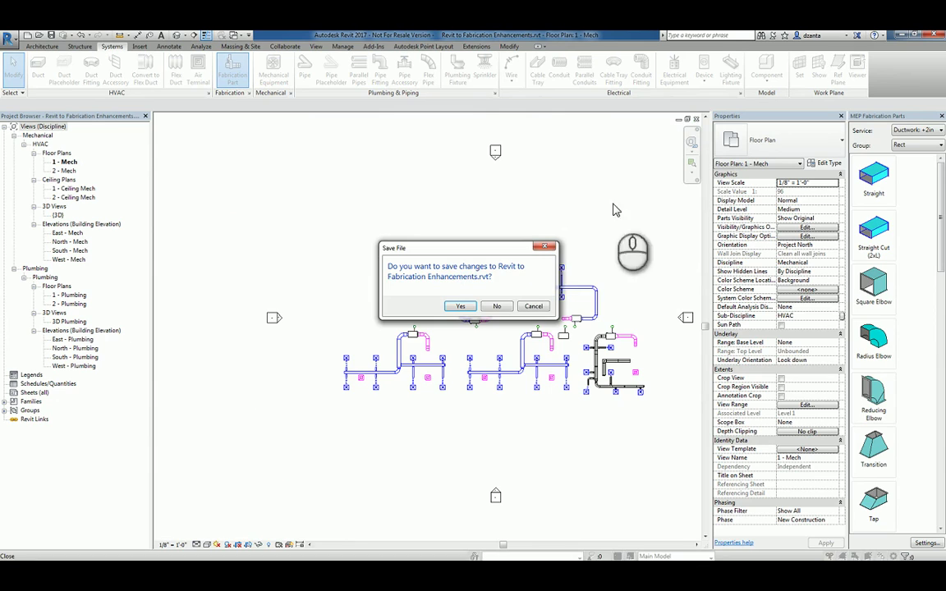
Close without saving, open Hanger Enhancements.rvt, and orbit to a side view of the hangers
{"action": "left_click", "coordinate": [501, 306]}
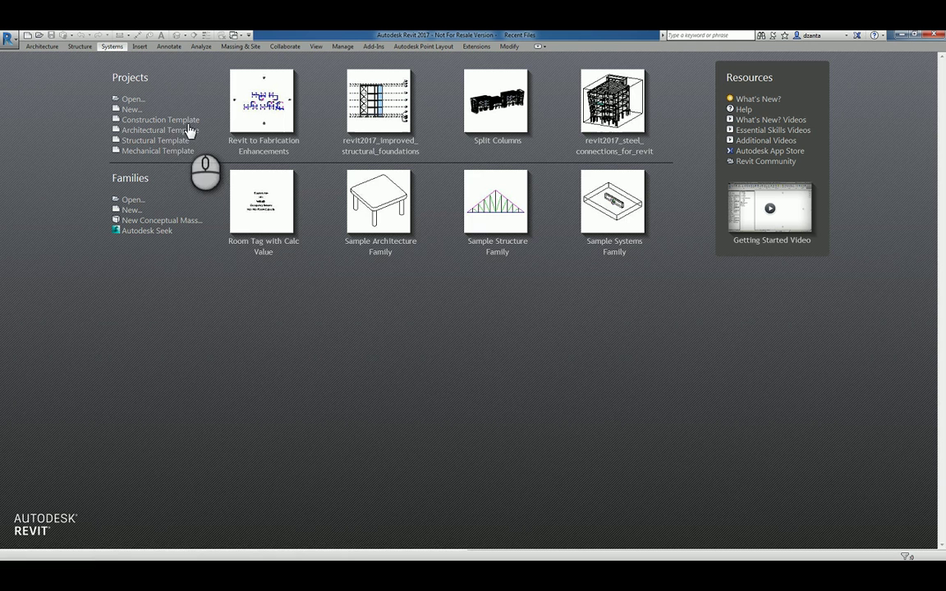
{"action": "left_click", "coordinate": [133, 98]}
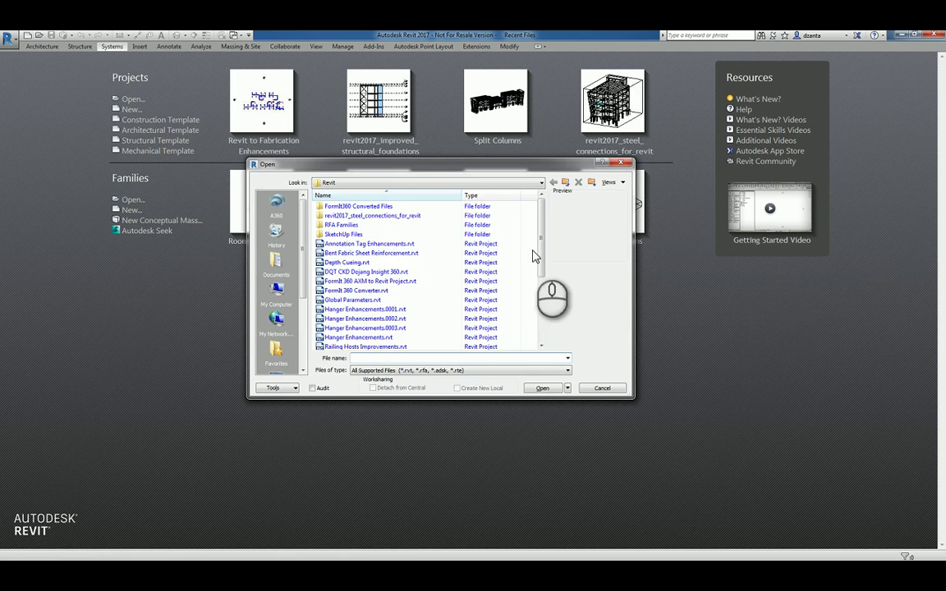
{"action": "left_click", "coordinate": [380, 338]}
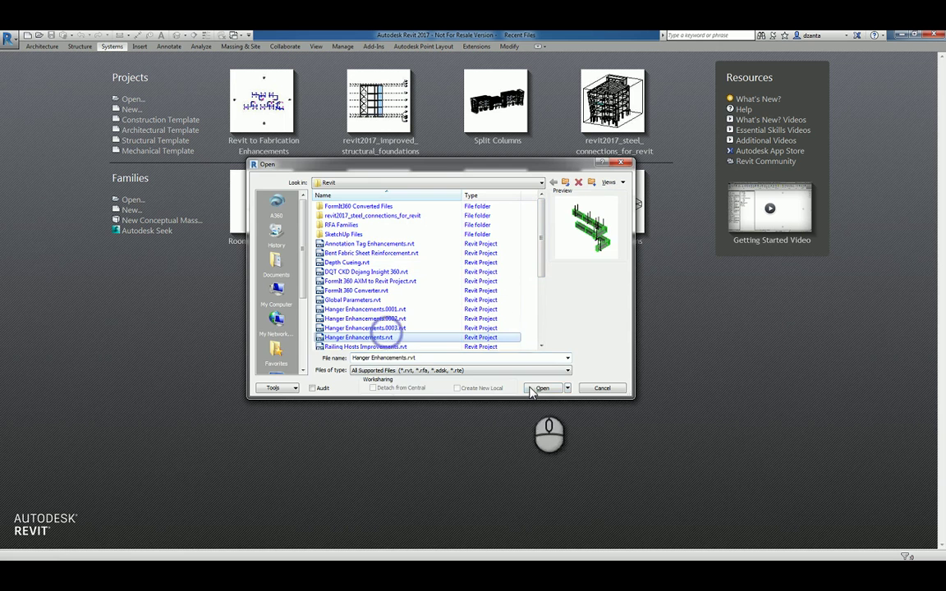
{"action": "left_click", "coordinate": [540, 389]}
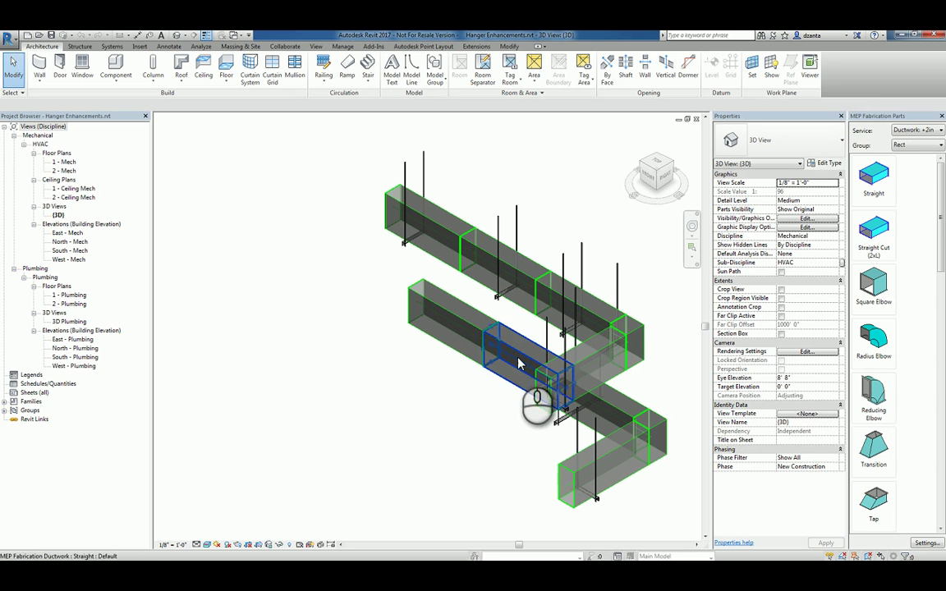
{"action": "middle_click_drag", "start_coordinate": [558, 314], "coordinate": [425, 282]}
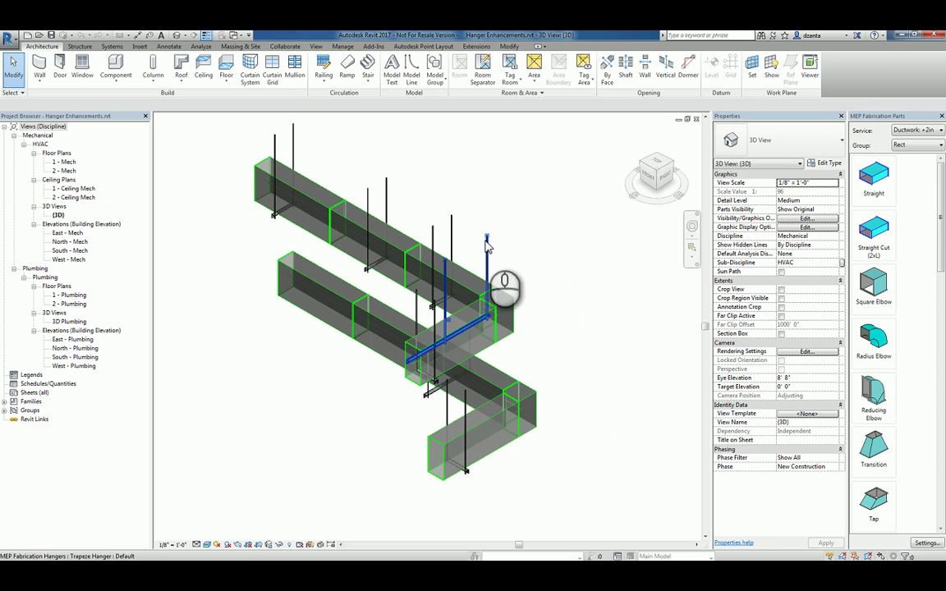
{"action": "middle_click_drag", "start_coordinate": [534, 437], "coordinate": [464, 384], "text": "shift"}
{"action": "scroll", "coordinate": [470, 473], "scroll_direction": "up", "scroll_amount": 4}
Drag the lower trapeze hanger's bearer ends outward on both the right and left sides
{"action": "middle_click_drag", "start_coordinate": [464, 283], "coordinate": [484, 480], "text": "shift"}
{"action": "left_click", "coordinate": [456, 485]}
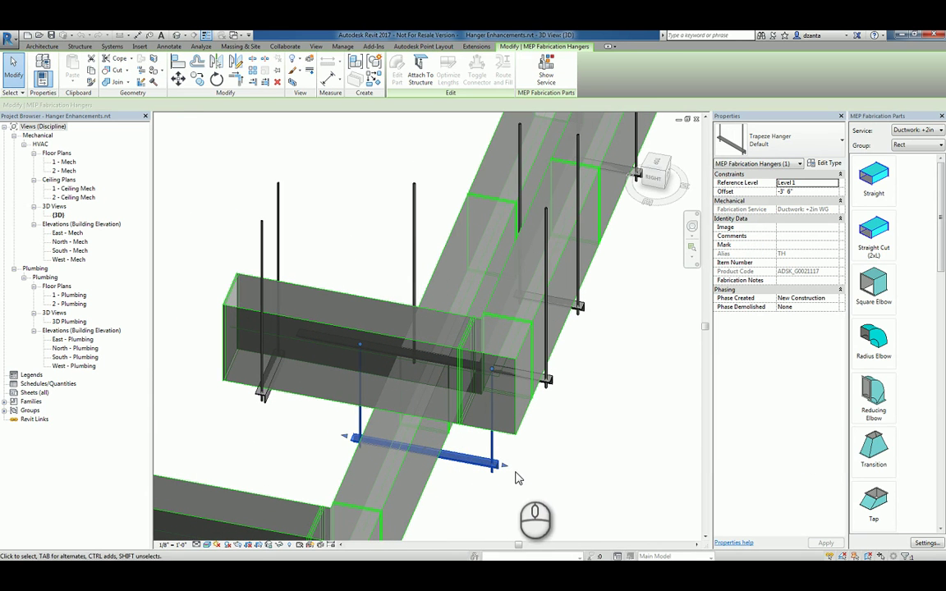
{"action": "left_click_drag", "start_coordinate": [506, 466], "coordinate": [597, 479]}
{"action": "left_click", "coordinate": [628, 458]}
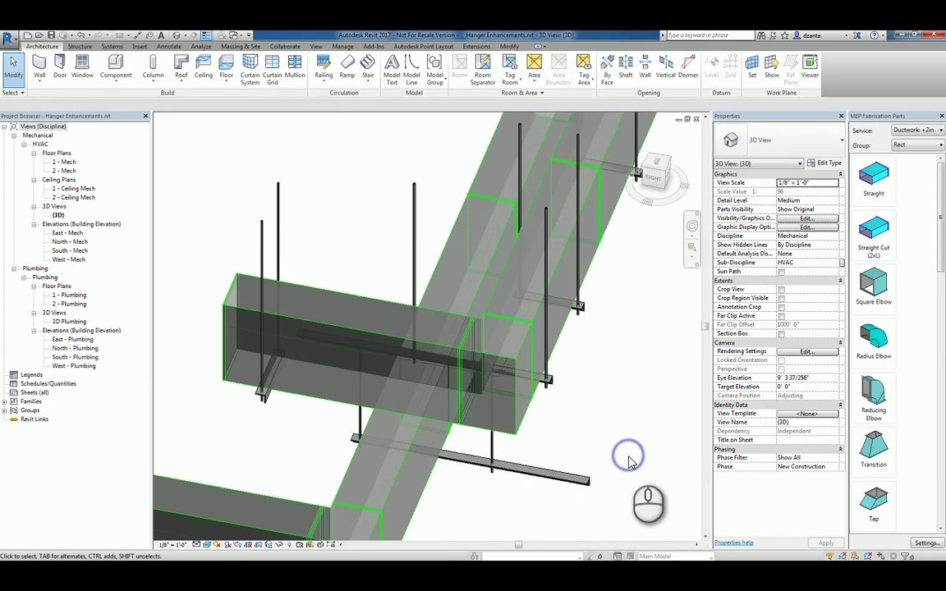
{"action": "left_click", "coordinate": [469, 460]}
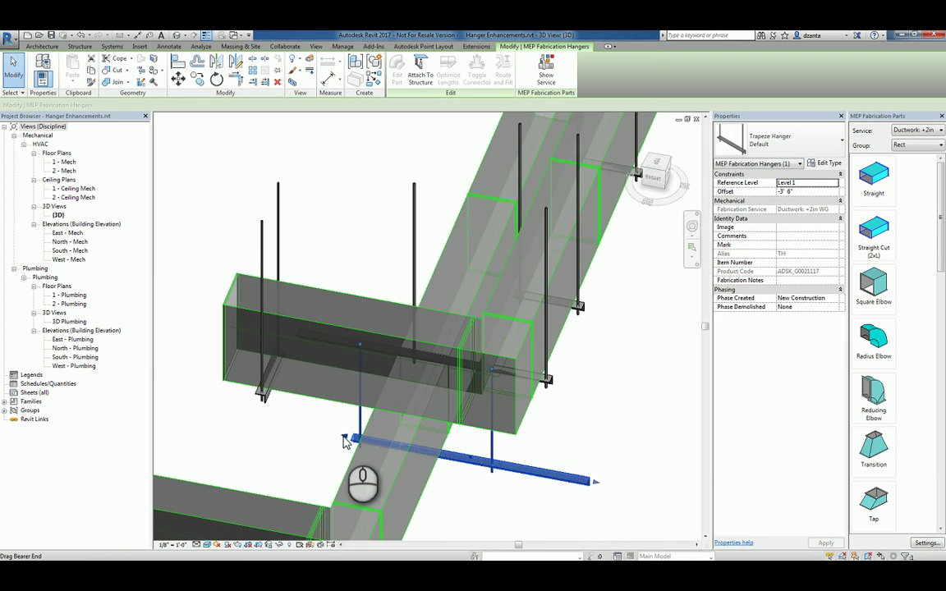
{"action": "left_click_drag", "start_coordinate": [348, 441], "coordinate": [301, 433]}
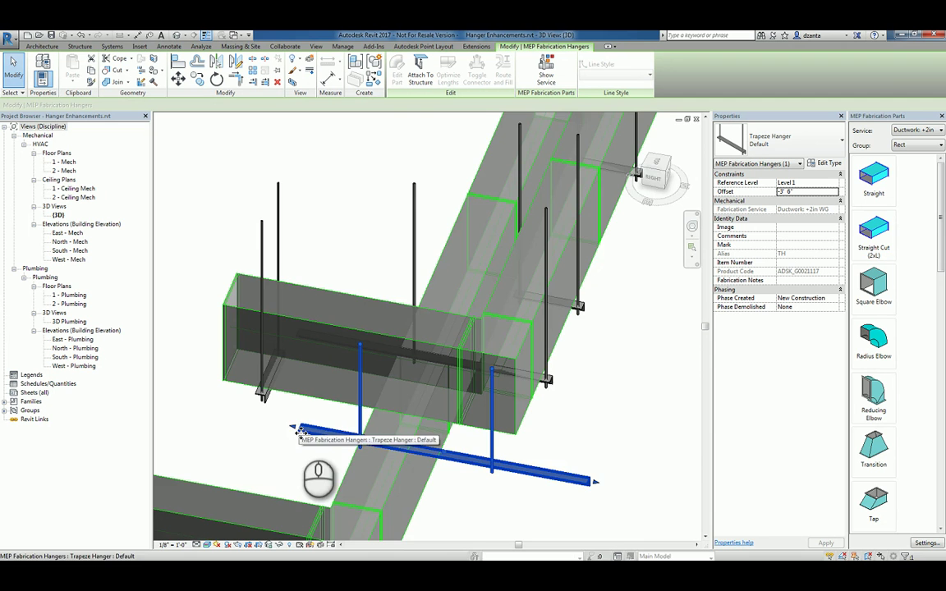
{"action": "middle_click_drag", "start_coordinate": [441, 506], "coordinate": [395, 450], "text": "shift"}
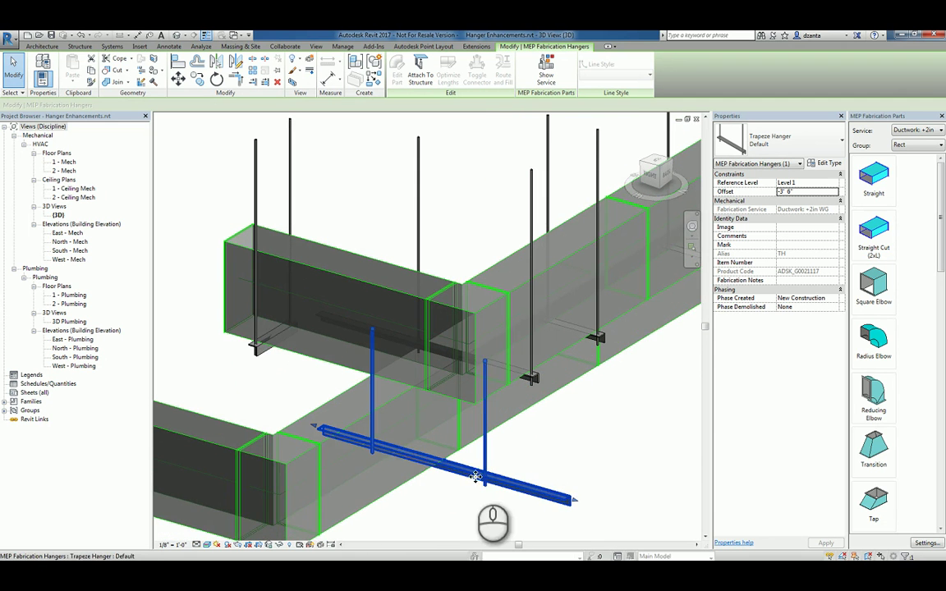
{"action": "middle_click_drag", "start_coordinate": [556, 446], "coordinate": [550, 413], "text": "shift"}
{"action": "left_click", "coordinate": [480, 418]}
Move the hanger's right rod further along the bearer using its Rod End grip
{"action": "left_click", "coordinate": [456, 353]}
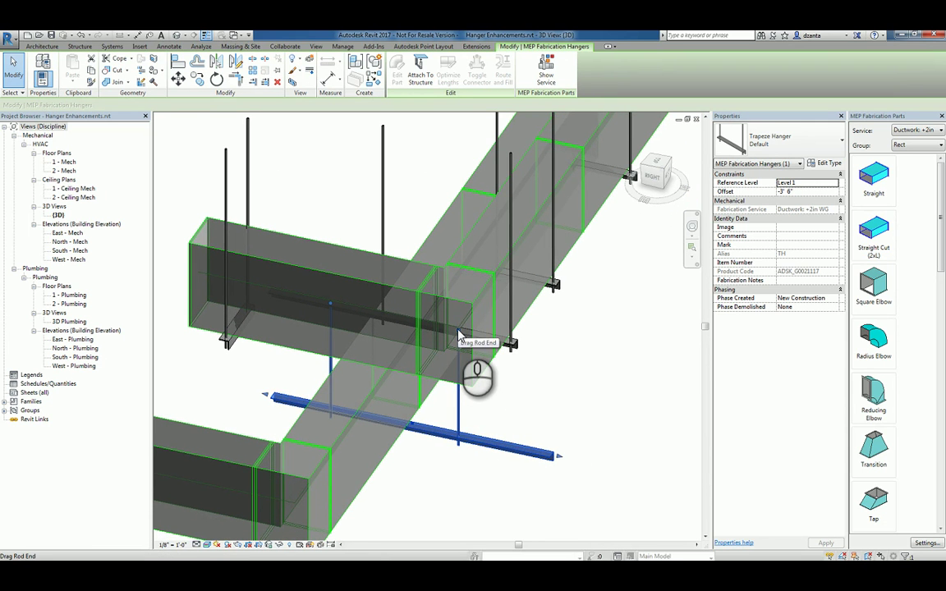
{"action": "left_click", "coordinate": [458, 333]}
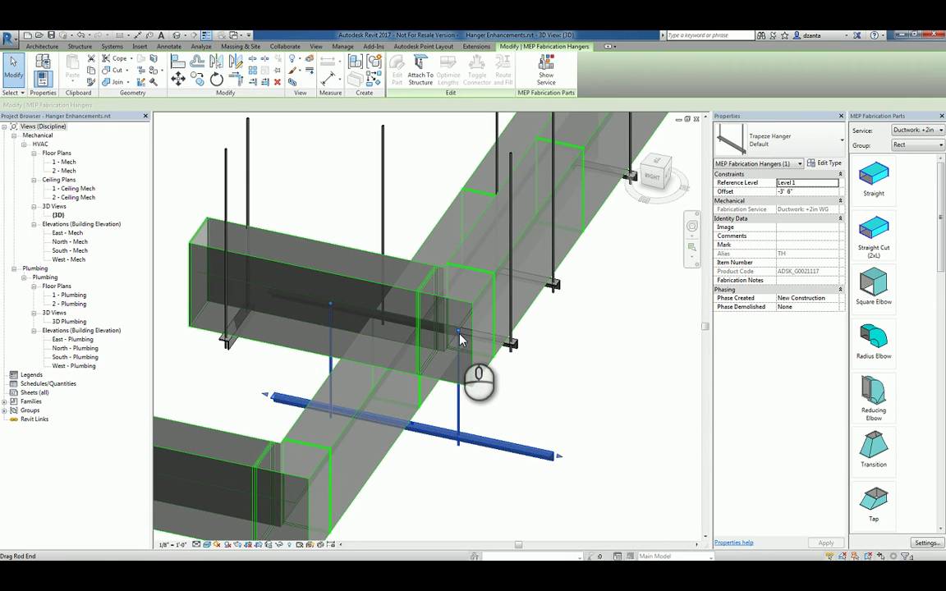
{"action": "left_click_drag", "start_coordinate": [458, 341], "coordinate": [493, 350]}
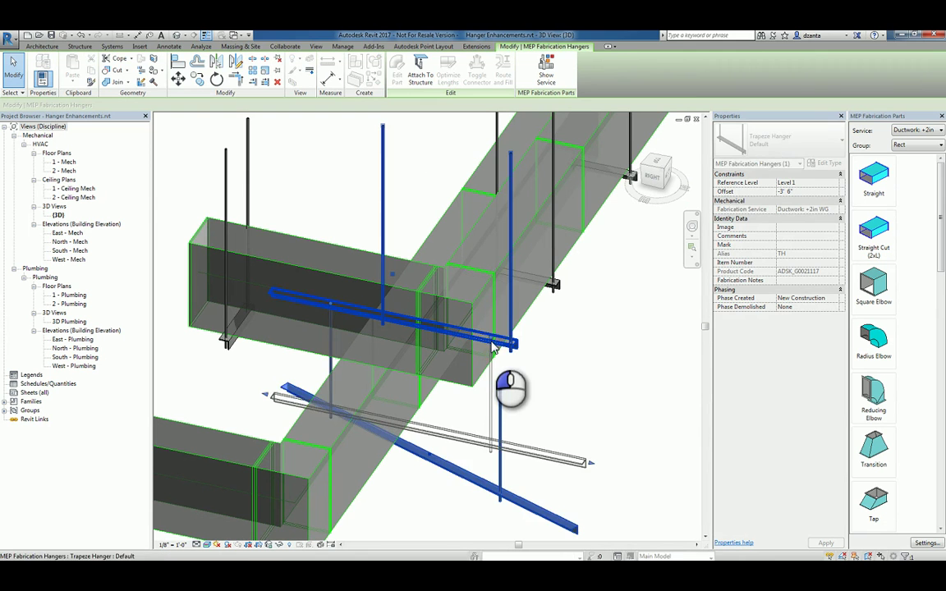
{"action": "left_click", "coordinate": [565, 415]}
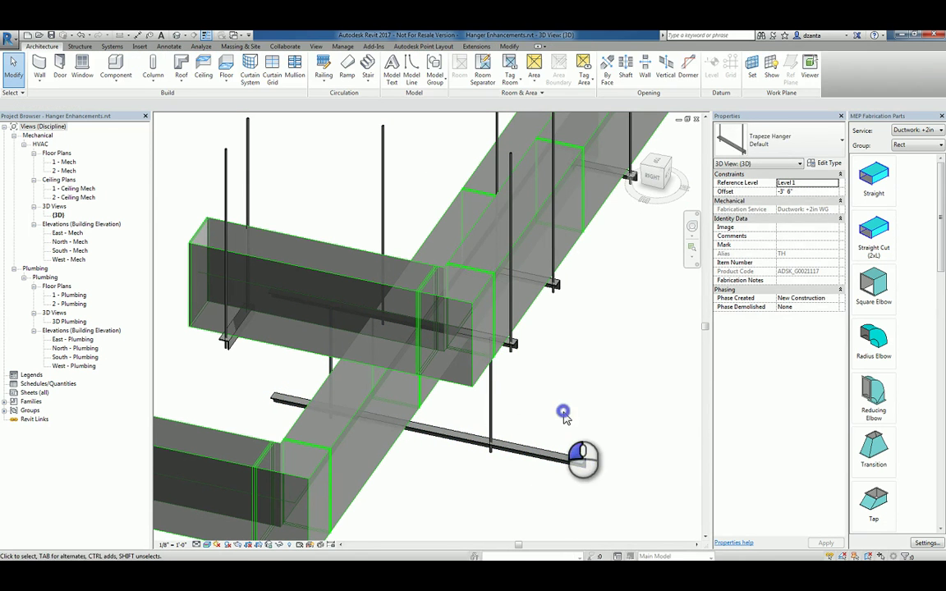
{"action": "left_click", "coordinate": [489, 447]}
{"action": "scroll", "coordinate": [473, 443], "scroll_direction": "down", "scroll_amount": 2}
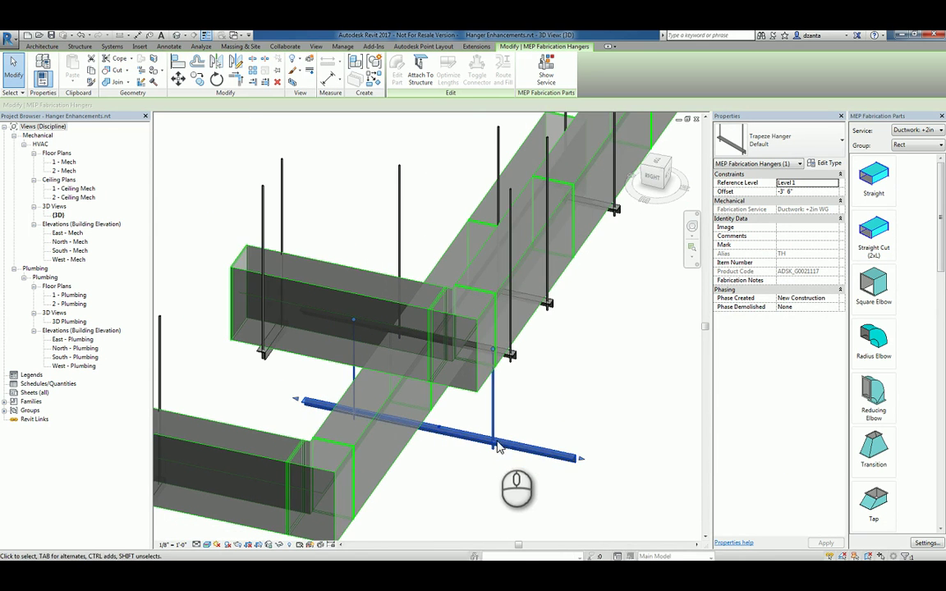
Drag the duct run to the left and choose Detach to free it from the hanger rods
{"action": "middle_click_drag", "start_coordinate": [441, 430], "coordinate": [462, 409], "text": "shift"}
{"action": "left_click", "coordinate": [614, 416]}
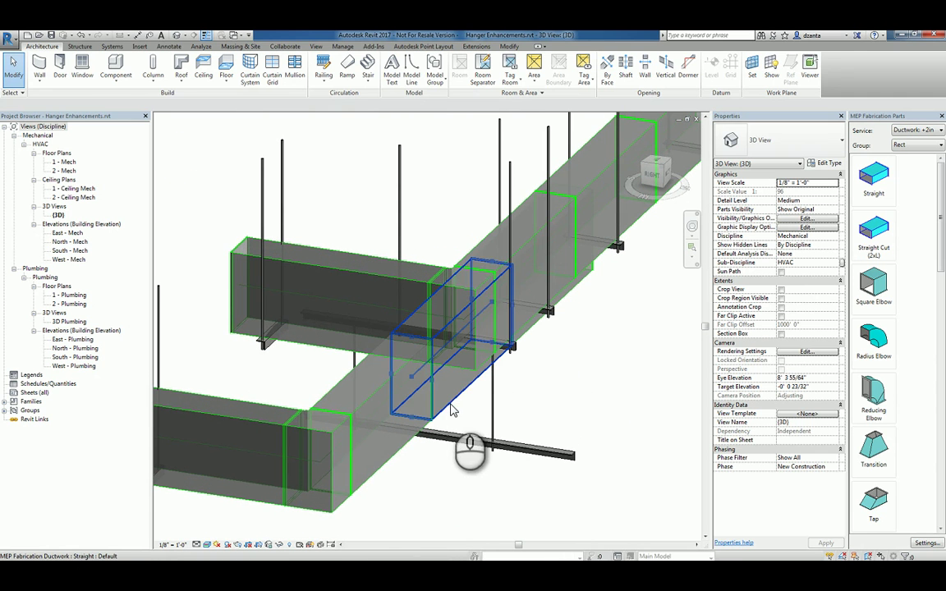
{"action": "left_click", "coordinate": [412, 447]}
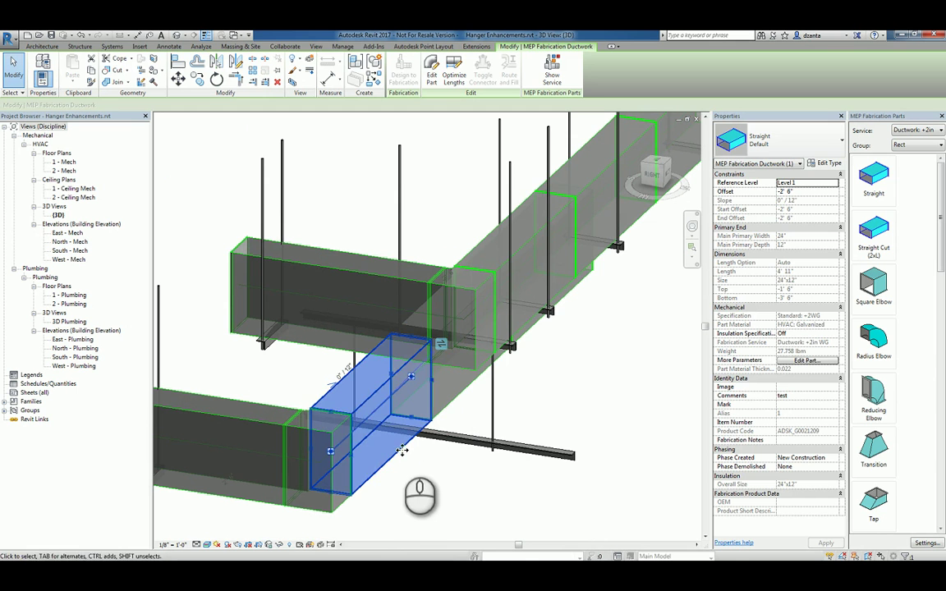
{"action": "middle_click_drag", "start_coordinate": [403, 448], "coordinate": [467, 463], "text": "shift"}
{"action": "middle_click_drag", "start_coordinate": [507, 406], "coordinate": [384, 389]}
{"action": "scroll", "coordinate": [378, 391], "scroll_direction": "up", "scroll_amount": 2}
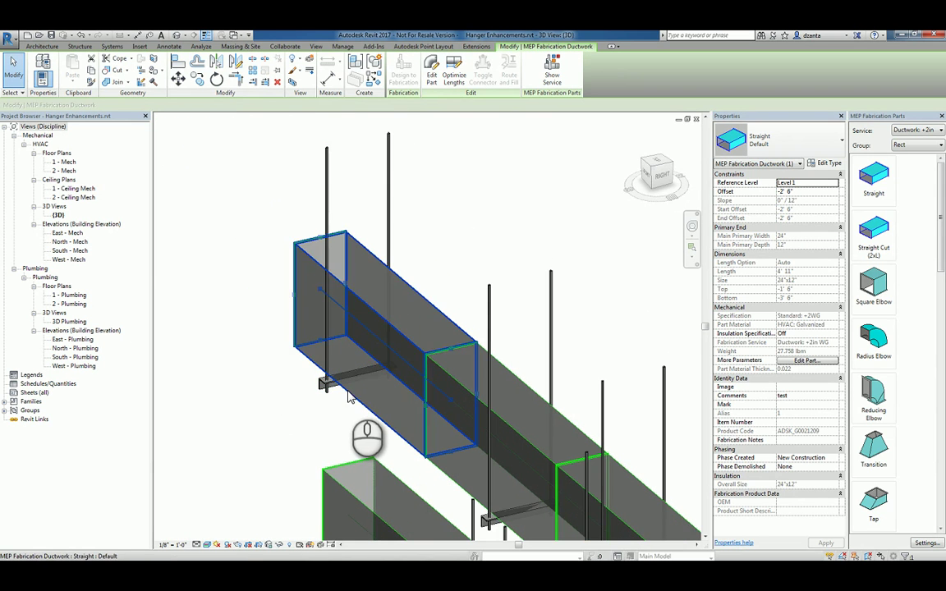
{"action": "left_click", "coordinate": [348, 398]}
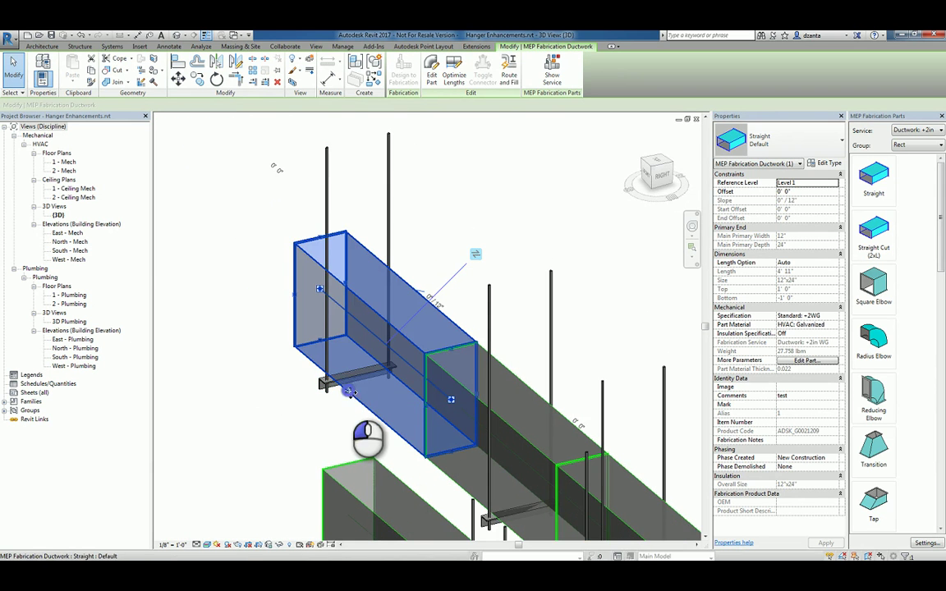
{"action": "left_click_drag", "start_coordinate": [348, 393], "coordinate": [329, 394]}
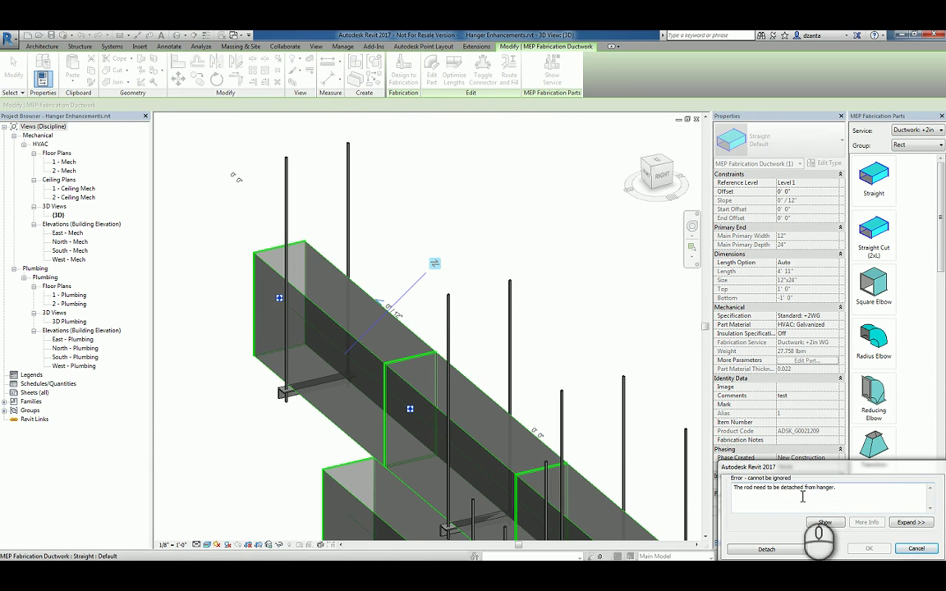
{"action": "left_click", "coordinate": [789, 550]}
{"action": "scroll", "coordinate": [593, 392], "scroll_direction": "up", "scroll_amount": 3}
{"action": "scroll", "coordinate": [602, 460], "scroll_direction": "up", "scroll_amount": 2}
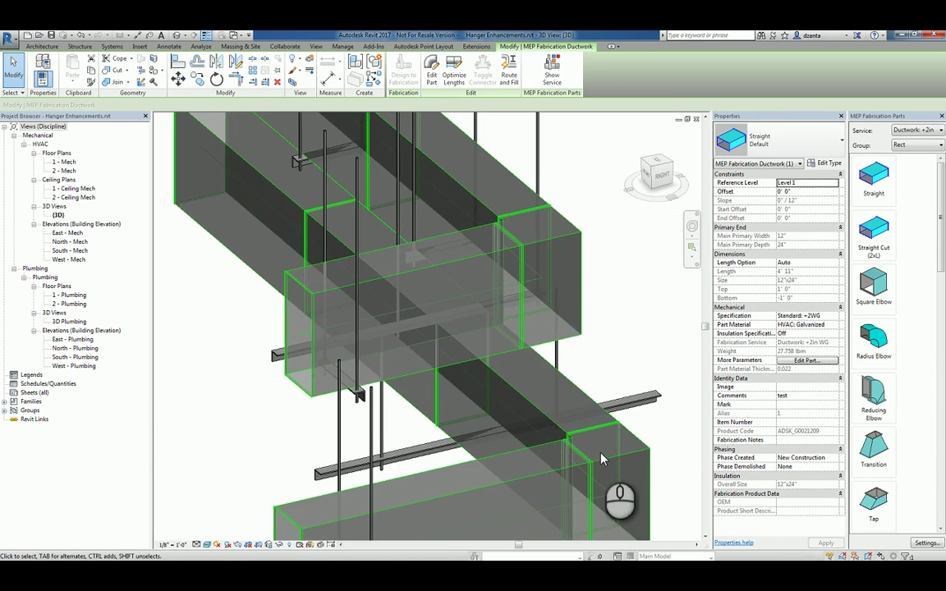
{"action": "scroll", "coordinate": [465, 274], "scroll_direction": "down", "scroll_amount": 4}
Stretch the trapeze hanger's bearer to the left and toggle its rod lock to the duct
{"action": "left_click", "coordinate": [509, 189]}
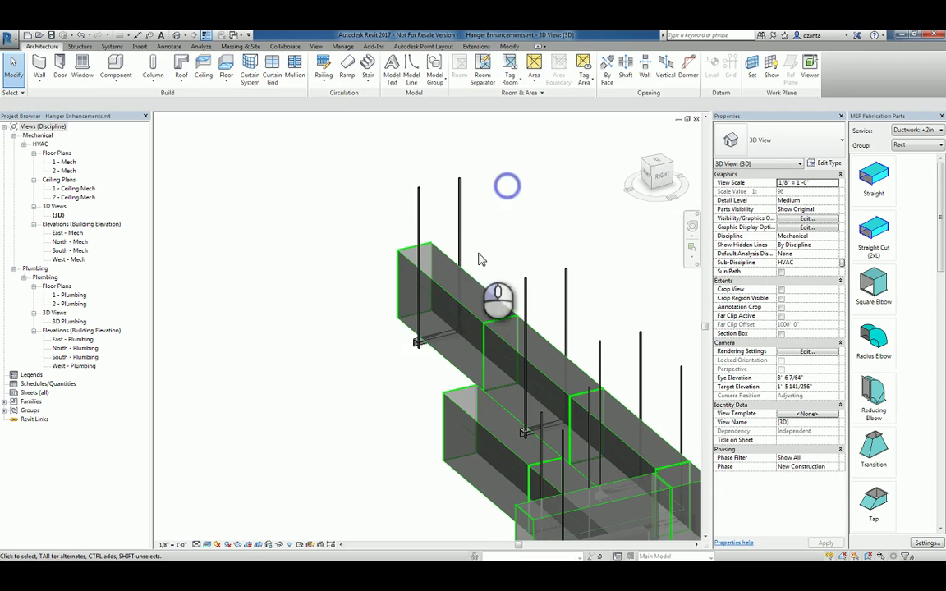
{"action": "scroll", "coordinate": [483, 287], "scroll_direction": "up", "scroll_amount": 2}
{"action": "left_click", "coordinate": [388, 379]}
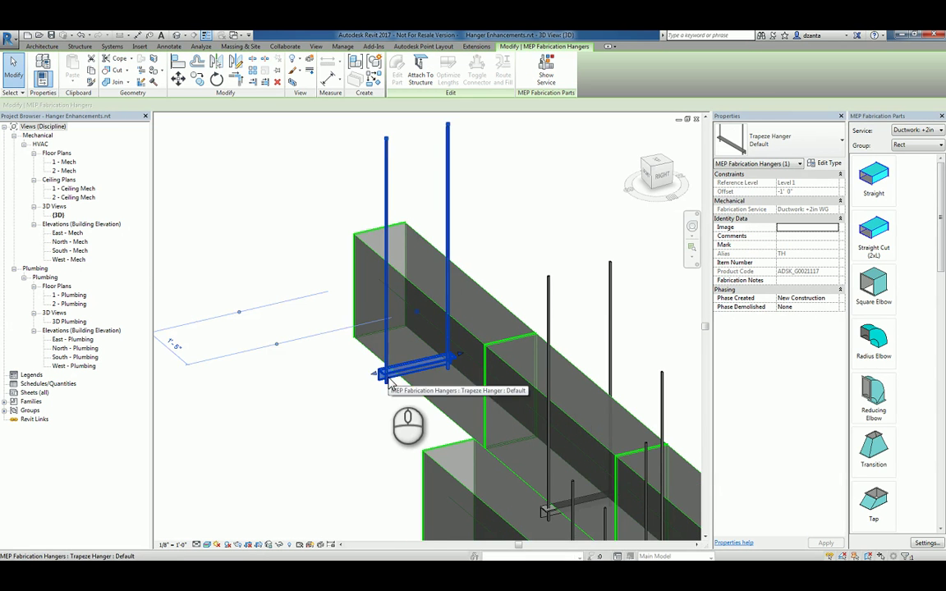
{"action": "scroll", "coordinate": [389, 383], "scroll_direction": "up", "scroll_amount": 2}
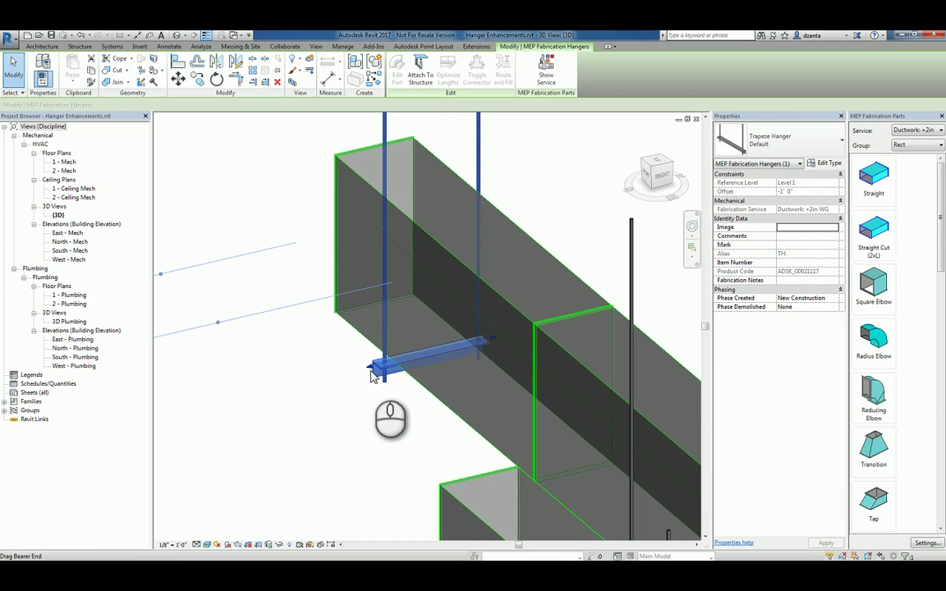
{"action": "left_click_drag", "start_coordinate": [380, 376], "coordinate": [294, 386]}
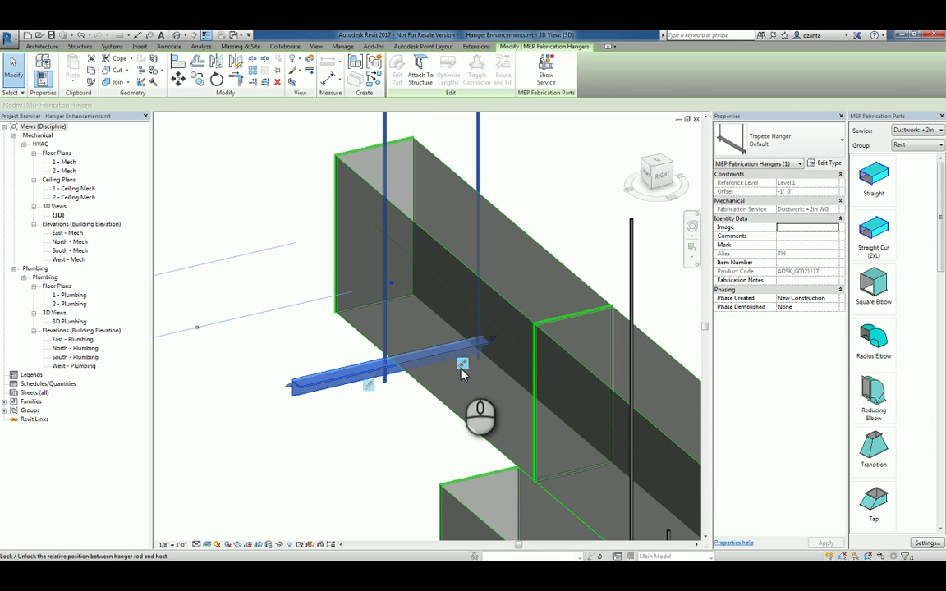
{"action": "left_click", "coordinate": [370, 388]}
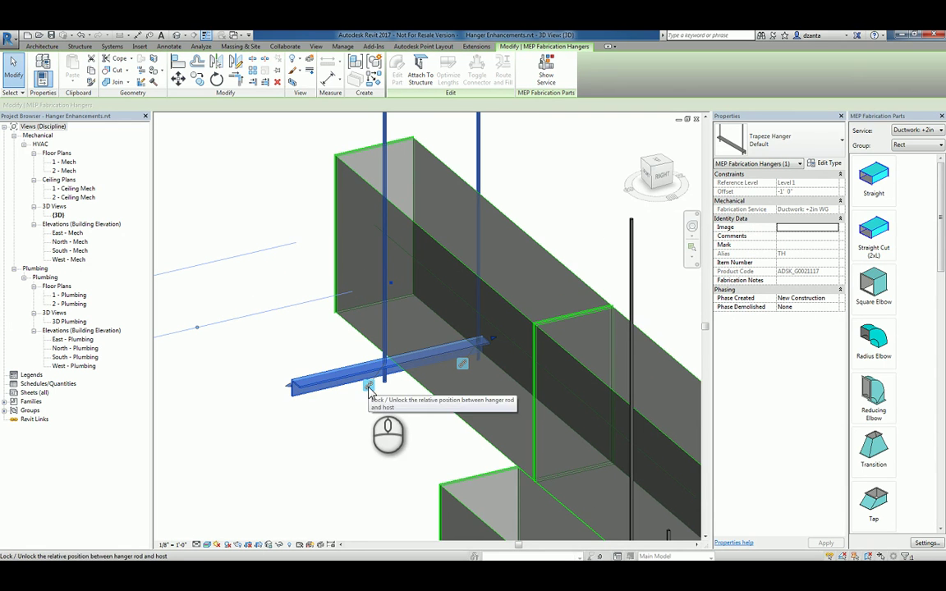
{"action": "left_click", "coordinate": [382, 429]}
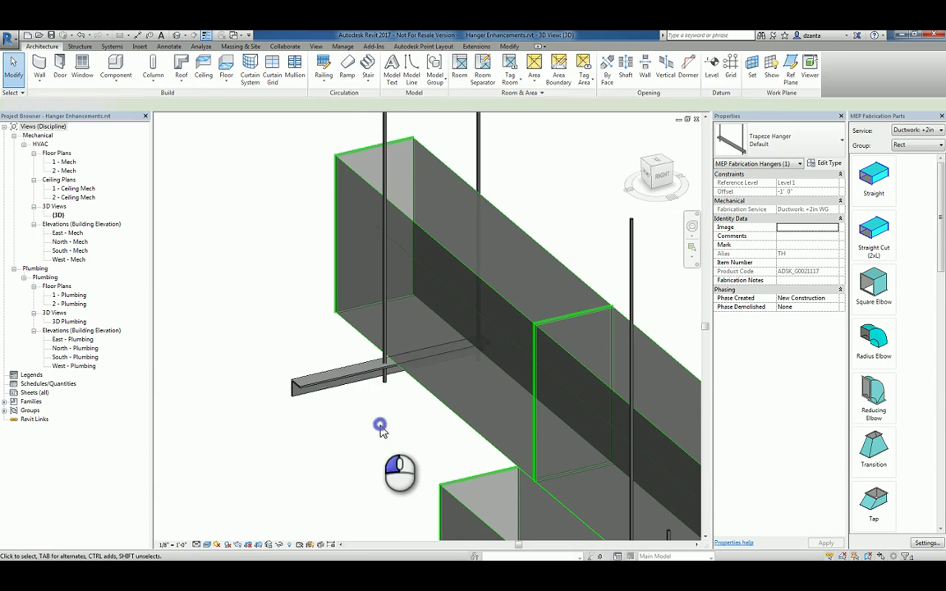
Slide the trapeze hanger along the duct and extend its bearer right across the duct
{"action": "left_click", "coordinate": [368, 361]}
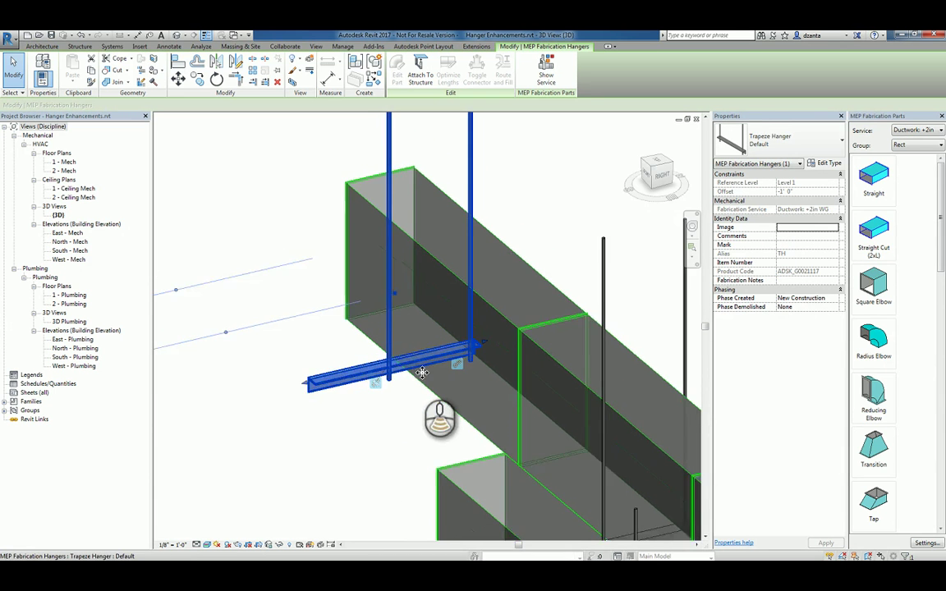
{"action": "left_click_drag", "start_coordinate": [421, 382], "coordinate": [355, 367]}
{"action": "middle_click_drag", "start_coordinate": [423, 388], "coordinate": [426, 440]}
{"action": "left_click", "coordinate": [391, 215]}
{"action": "left_click_drag", "start_coordinate": [391, 215], "coordinate": [367, 226]}
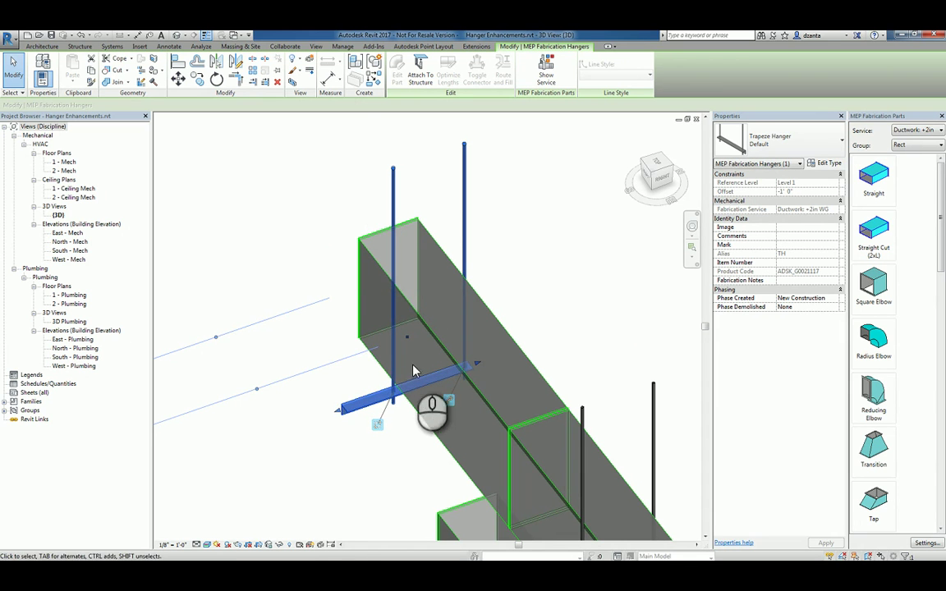
{"action": "left_click", "coordinate": [482, 327]}
{"action": "left_click", "coordinate": [512, 284]}
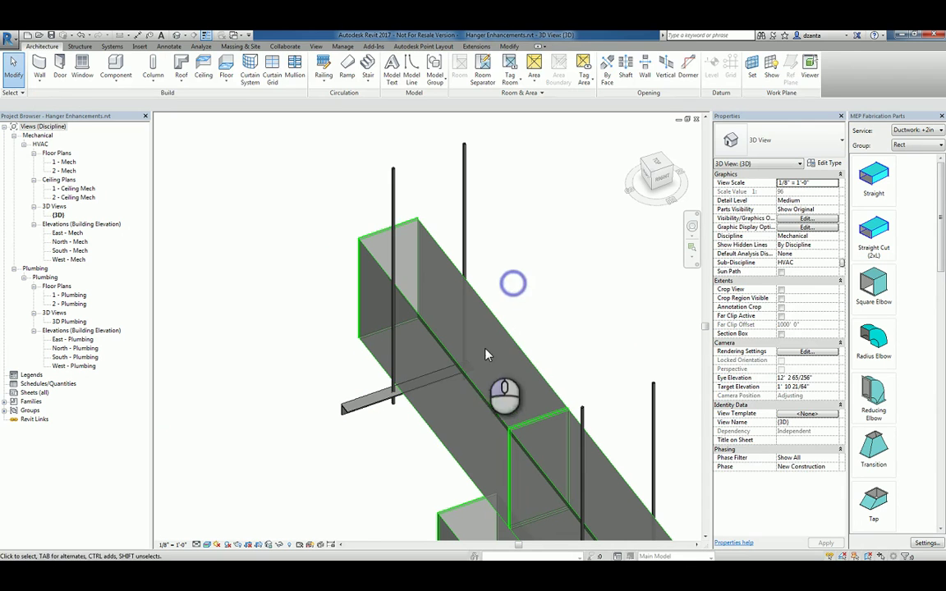
{"action": "left_click", "coordinate": [386, 396]}
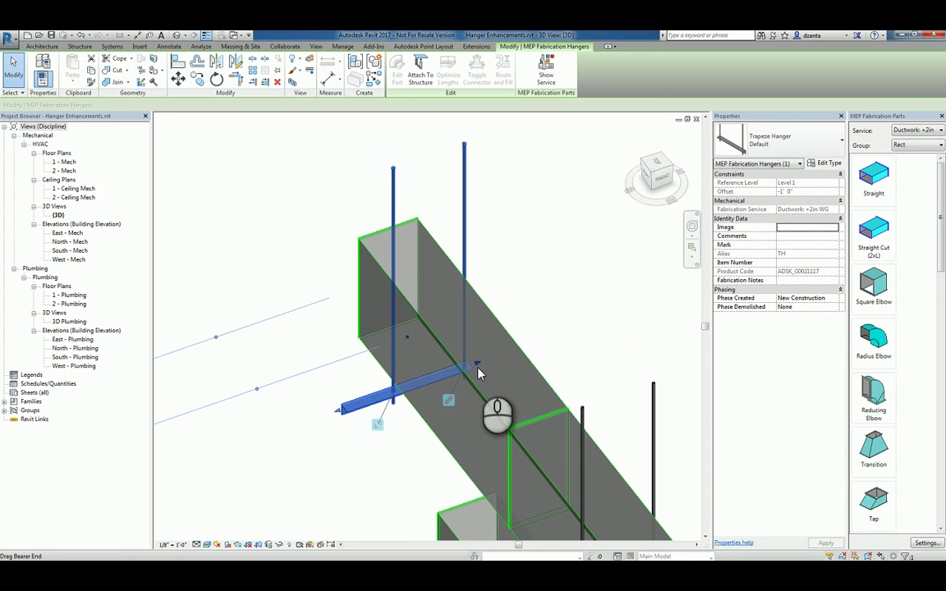
{"action": "left_click_drag", "start_coordinate": [480, 370], "coordinate": [579, 328]}
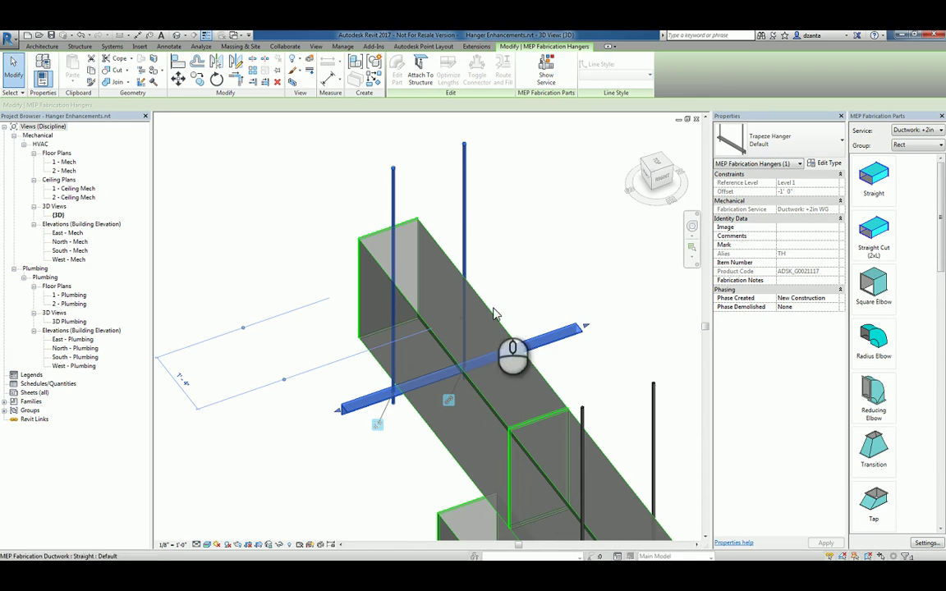
Shift the duct 0'-8" over with the Move tool
{"action": "left_click", "coordinate": [566, 237]}
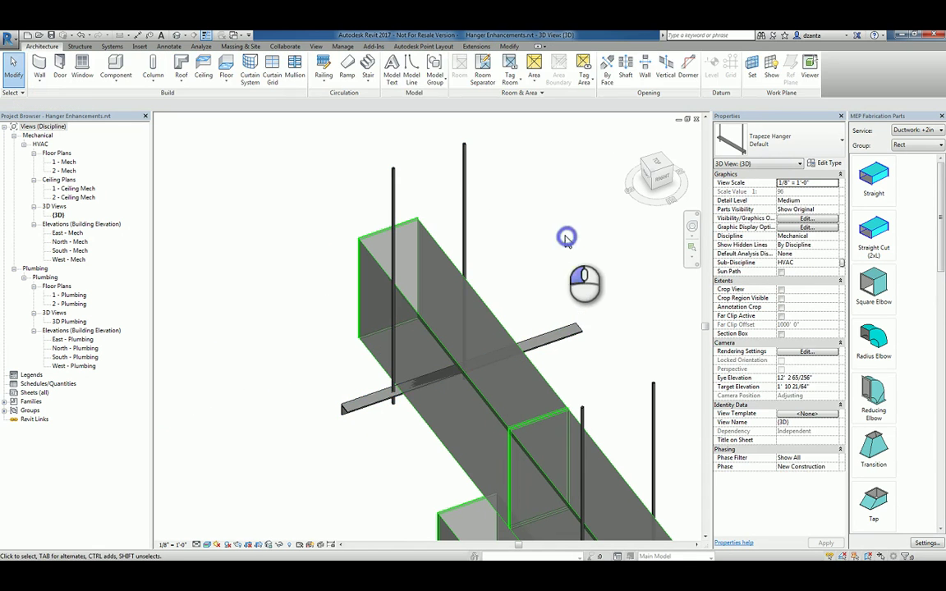
{"action": "left_click", "coordinate": [398, 401]}
{"action": "middle_click_drag", "start_coordinate": [398, 400], "coordinate": [447, 444], "text": "shift"}
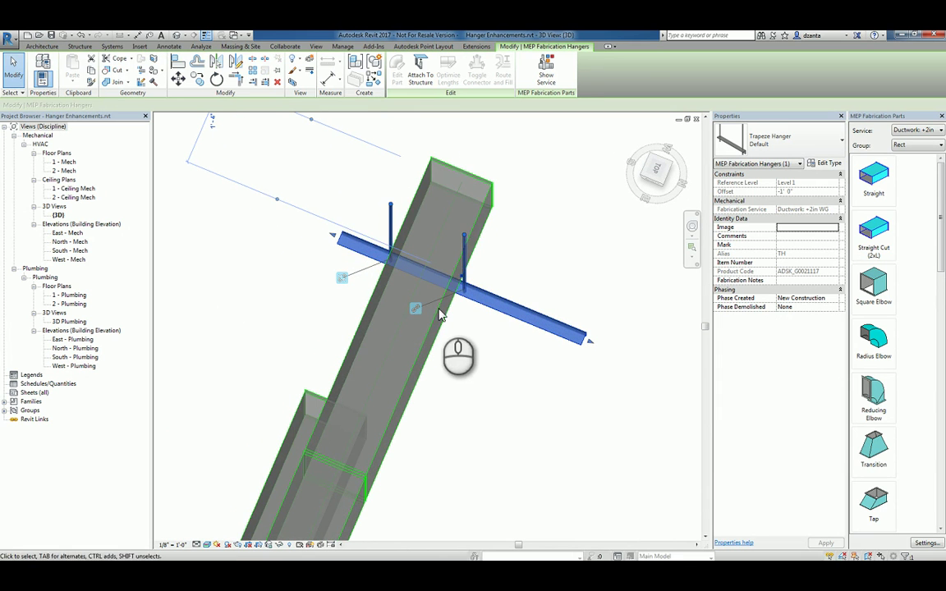
{"action": "left_click", "coordinate": [436, 315]}
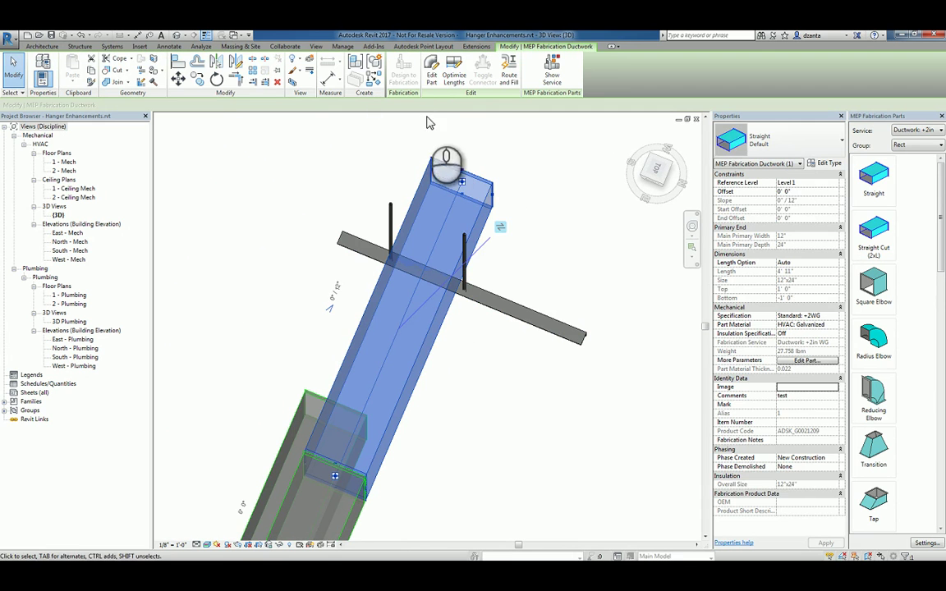
{"action": "left_click", "coordinate": [177, 77]}
{"action": "left_click", "coordinate": [463, 337]}
{"action": "left_click", "coordinate": [512, 359]}
{"action": "left_click", "coordinate": [534, 391]}
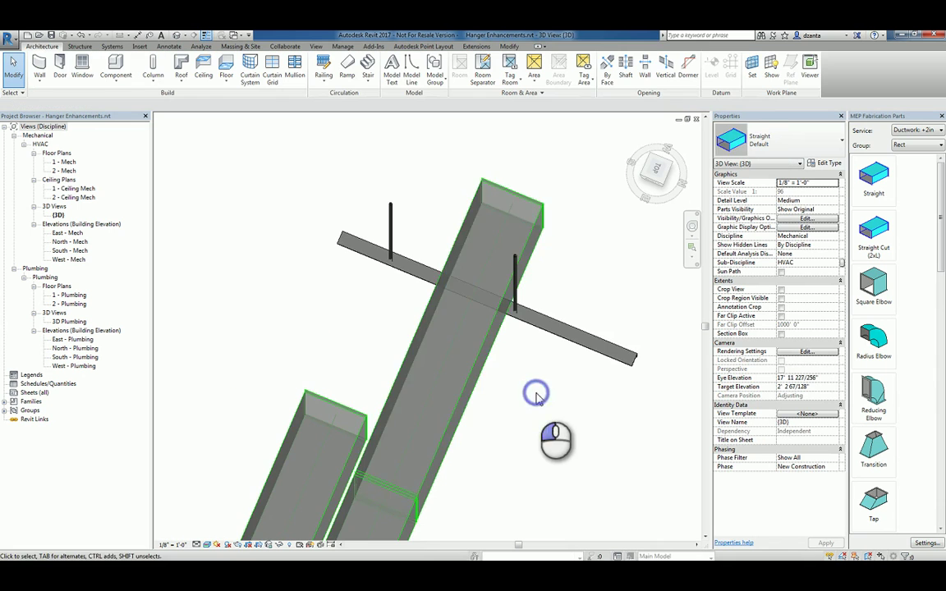
Lock the hanger rod to the duct and drag the duct so the rod follows
{"action": "middle_click_drag", "start_coordinate": [516, 375], "coordinate": [391, 166], "text": "shift"}
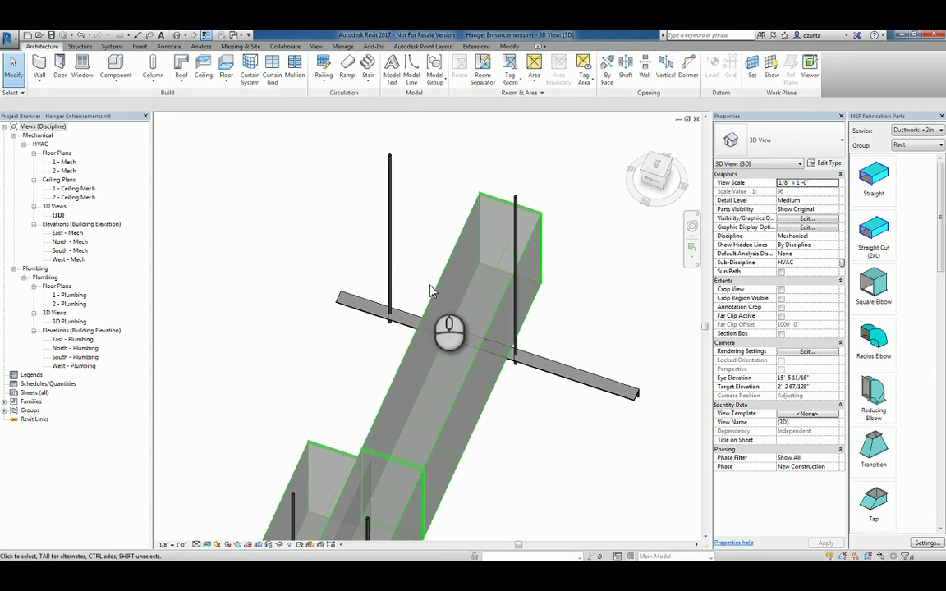
{"action": "left_click", "coordinate": [515, 224]}
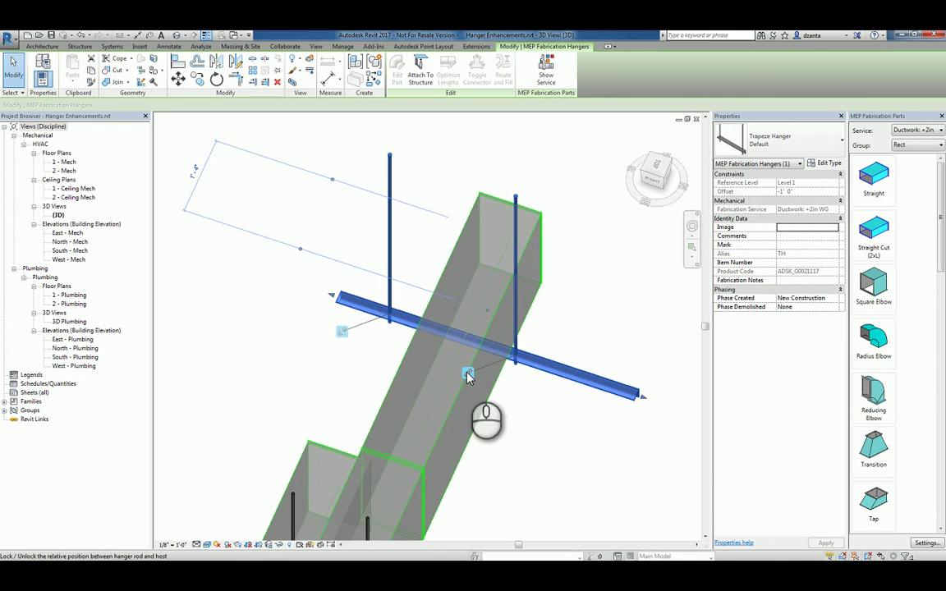
{"action": "left_click", "coordinate": [533, 429]}
{"action": "left_click", "coordinate": [461, 397]}
{"action": "left_click_drag", "start_coordinate": [461, 396], "coordinate": [433, 374]}
{"action": "left_click", "coordinate": [503, 411]}
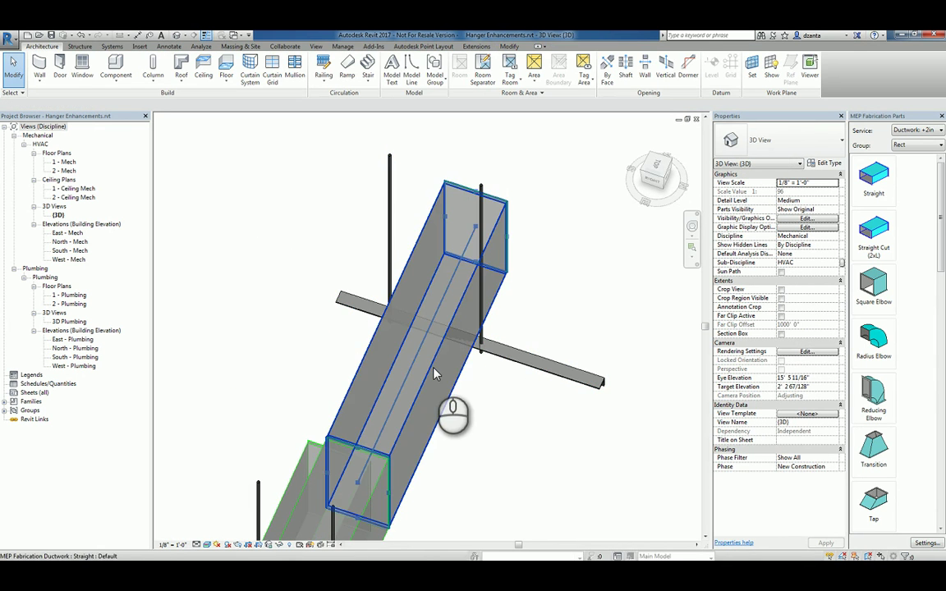
Reselect the hanger and duct to confirm the locked rod stays with the duct
{"action": "left_click", "coordinate": [481, 337]}
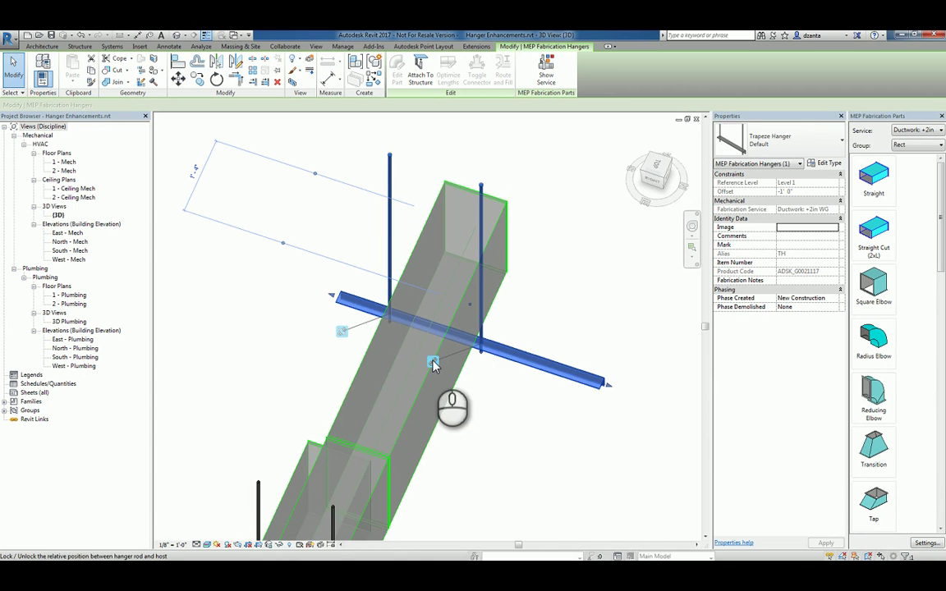
{"action": "left_click", "coordinate": [333, 362]}
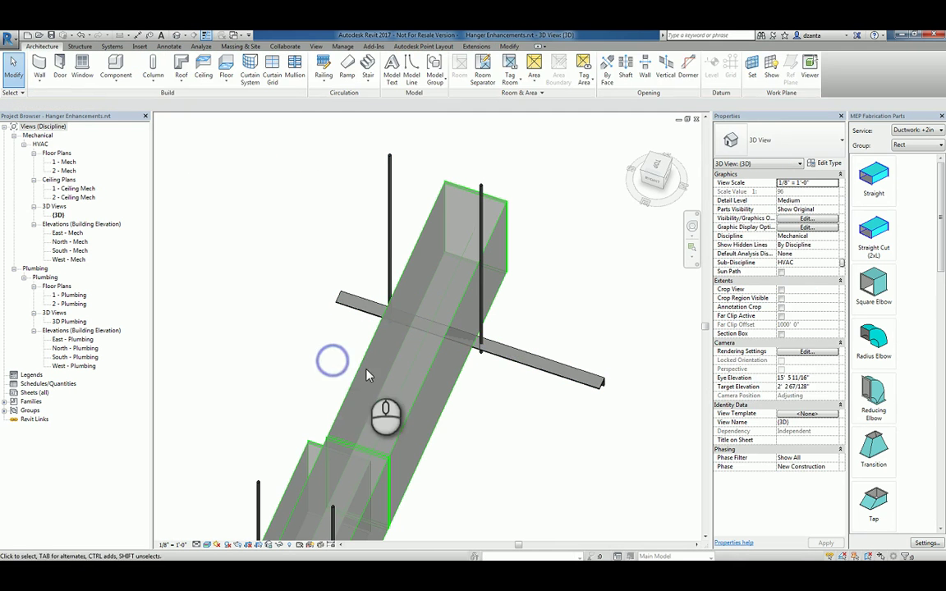
{"action": "left_click", "coordinate": [430, 372]}
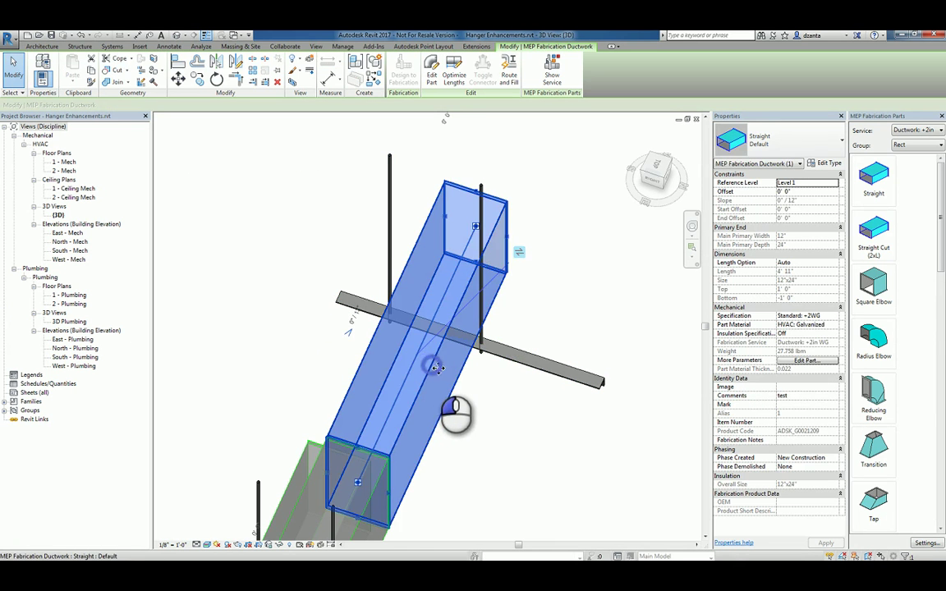
{"action": "middle_click_drag", "start_coordinate": [433, 363], "coordinate": [464, 377]}
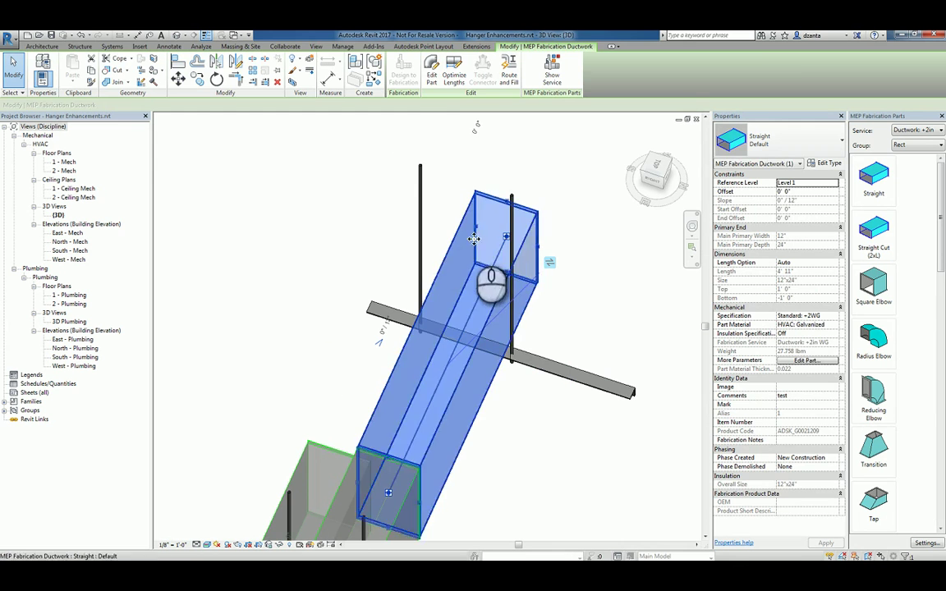
{"action": "left_click", "coordinate": [609, 297]}
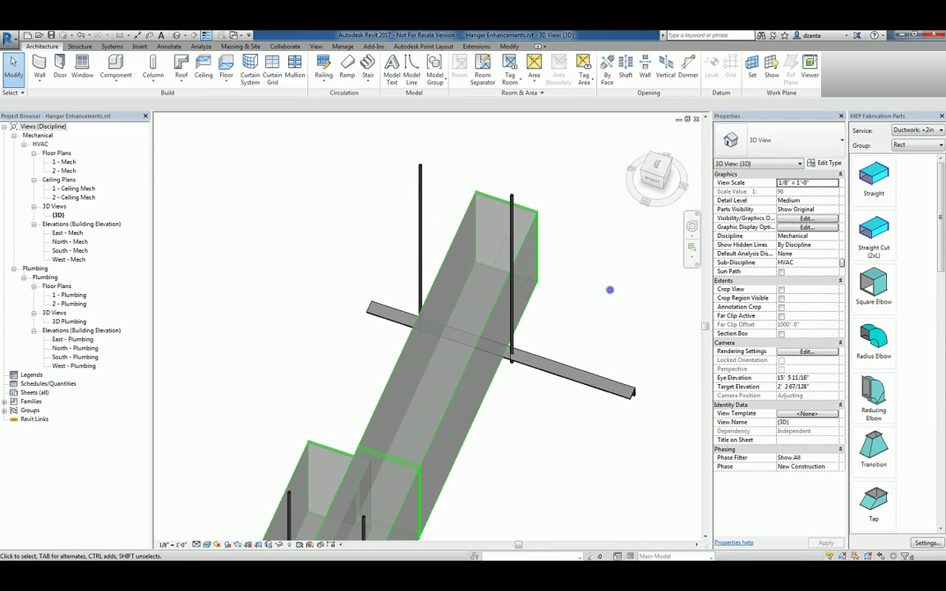